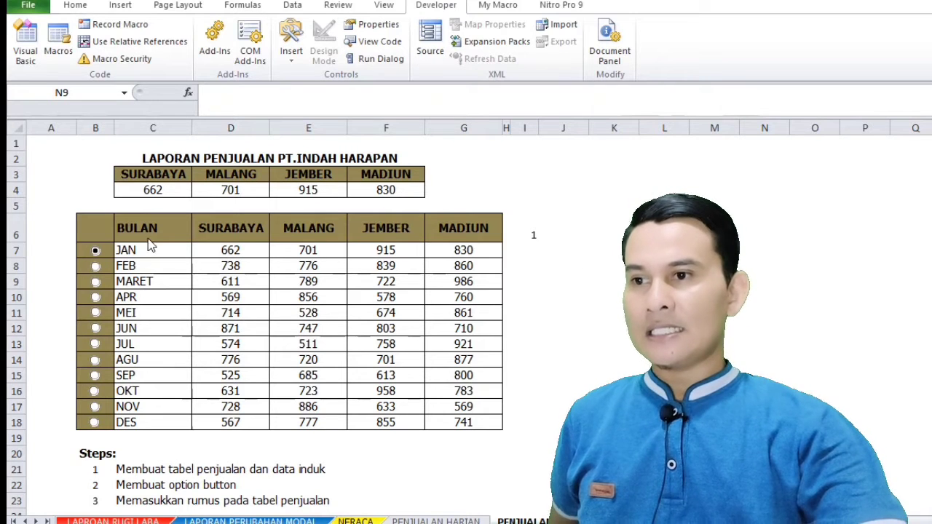
# Test the FEB and JUL option buttons and check the matching sales figures in C4:F4
pyautogui.click(95, 267)
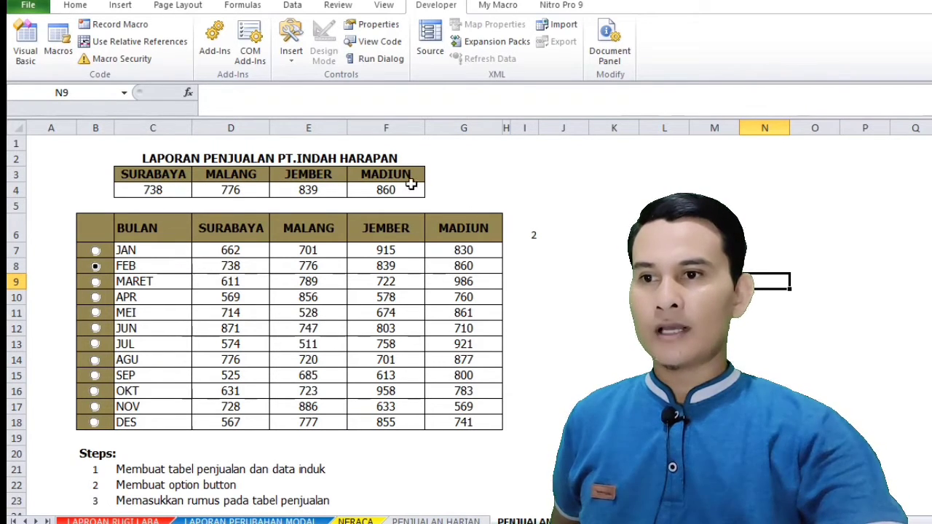
pyautogui.moveTo(411, 185); pyautogui.dragTo(146, 190)
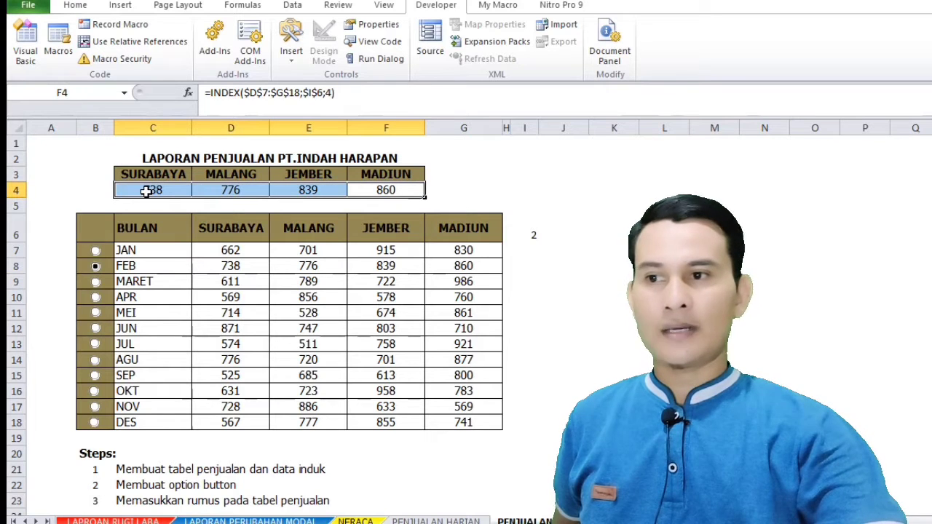
pyautogui.click(96, 344)
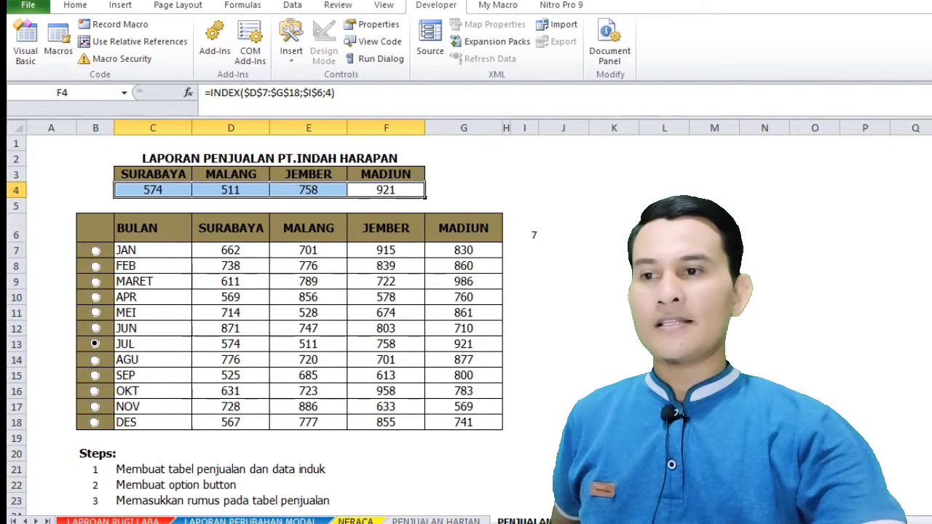
pyautogui.click(645, 360)
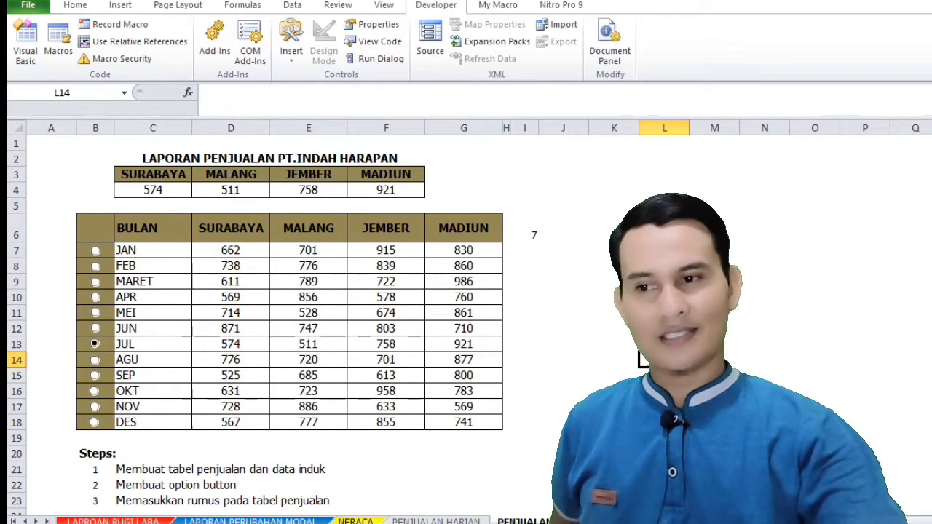
# Review the first item of the steps list and the city sales summary in C3:F4, inspecting each formula in row 4
pyautogui.click(168, 471)
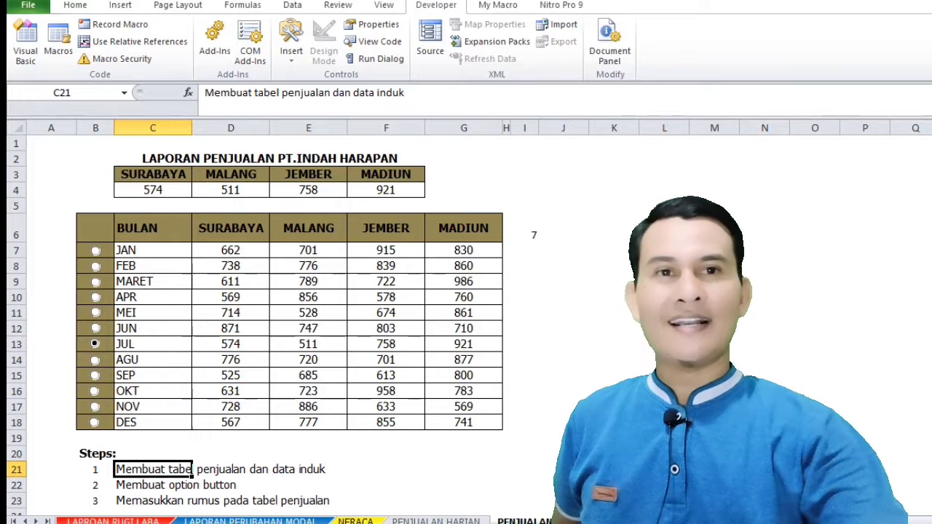
pyautogui.click(714, 376)
pyautogui.moveTo(136, 177); pyautogui.dragTo(393, 191)
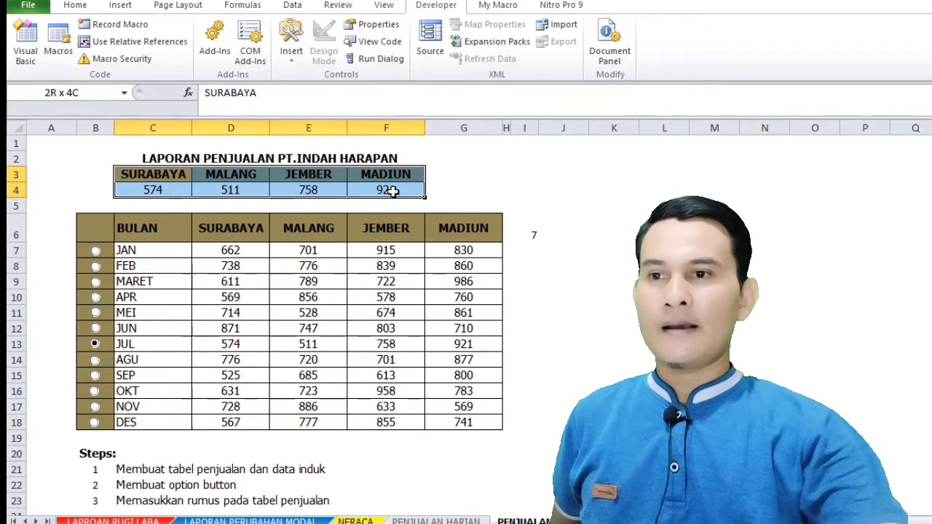
pyautogui.click(132, 188)
pyautogui.click(225, 188)
pyautogui.click(305, 194)
pyautogui.click(358, 192)
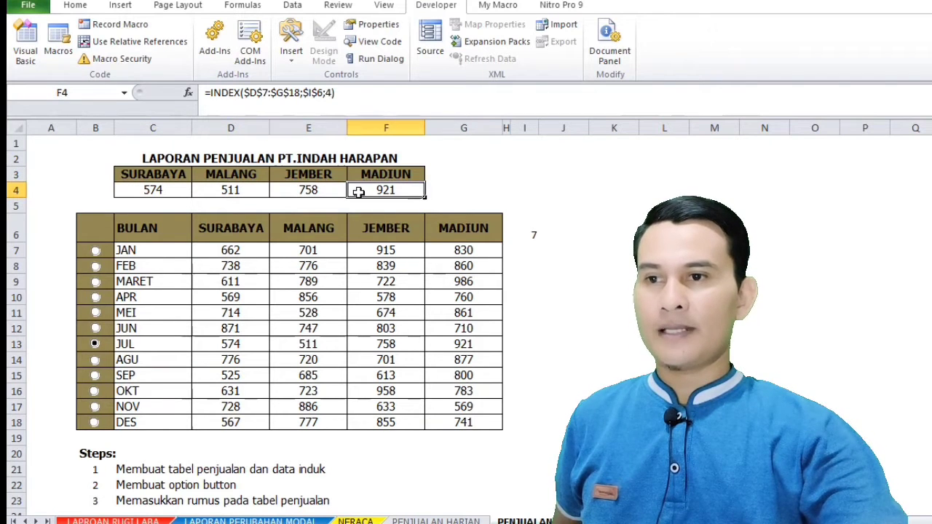
pyautogui.click(659, 328)
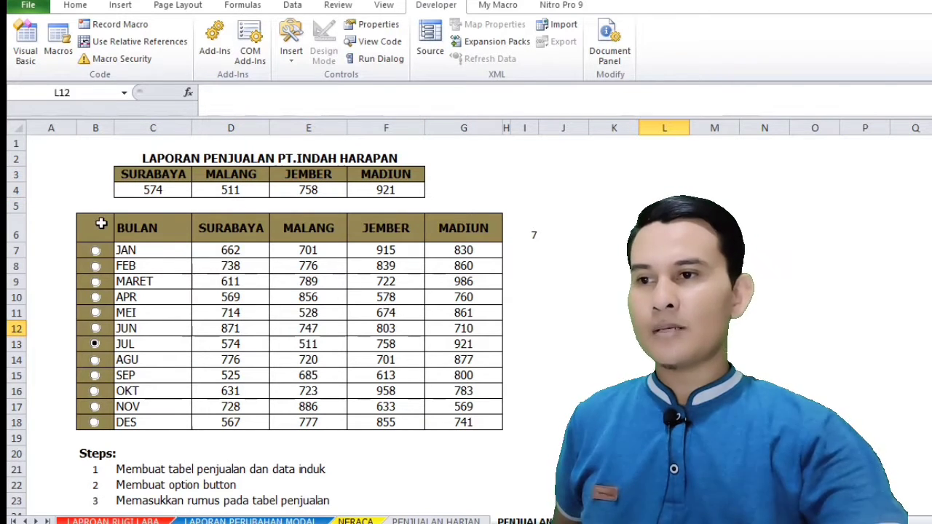
# Examine the monthly master table in B6:G18 and compare its figures with the summary row C4:F4
pyautogui.moveTo(98, 230); pyautogui.dragTo(495, 426)
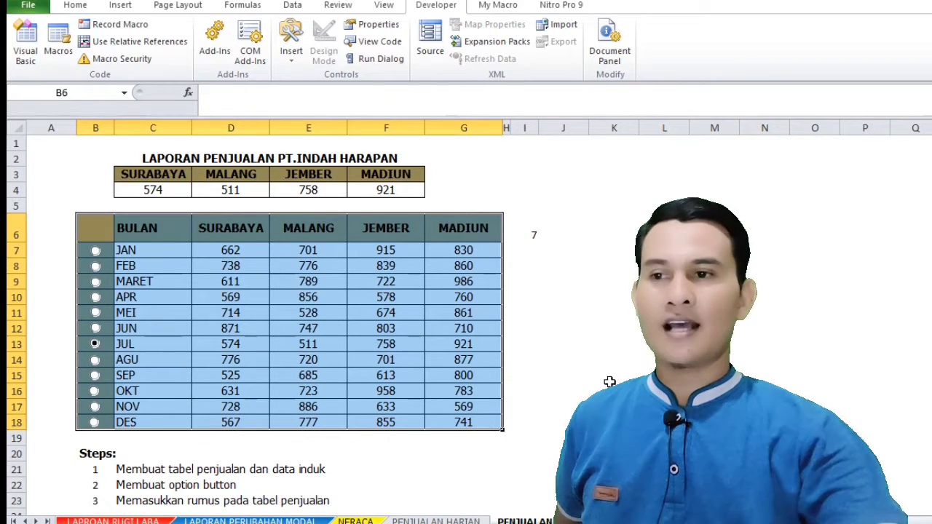
pyautogui.click(613, 375)
pyautogui.click(153, 191)
pyautogui.moveTo(153, 190); pyautogui.dragTo(384, 190)
pyautogui.moveTo(222, 255); pyautogui.dragTo(463, 425)
pyautogui.click(664, 345)
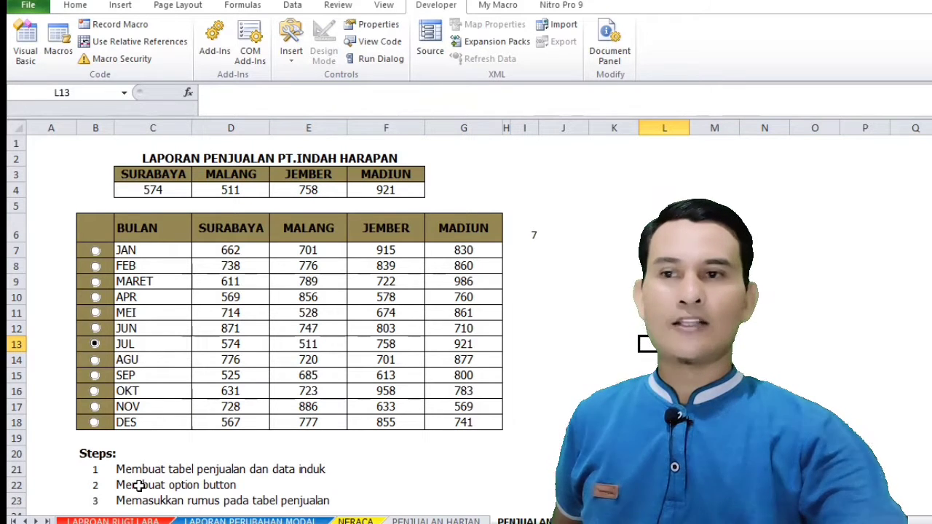
# Try the JAN, FEB and MARET option buttons in turn, leaving MARET selected
pyautogui.click(95, 251)
pyautogui.click(95, 266)
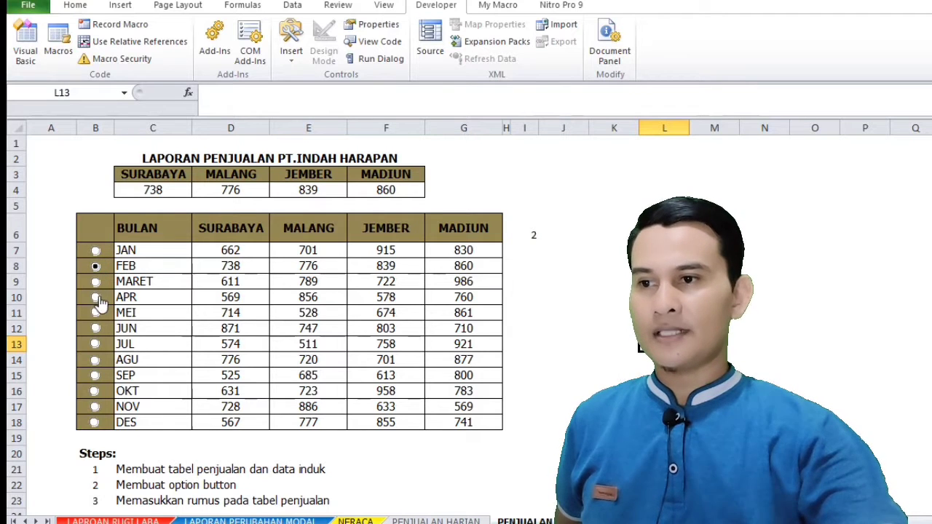
pyautogui.click(96, 282)
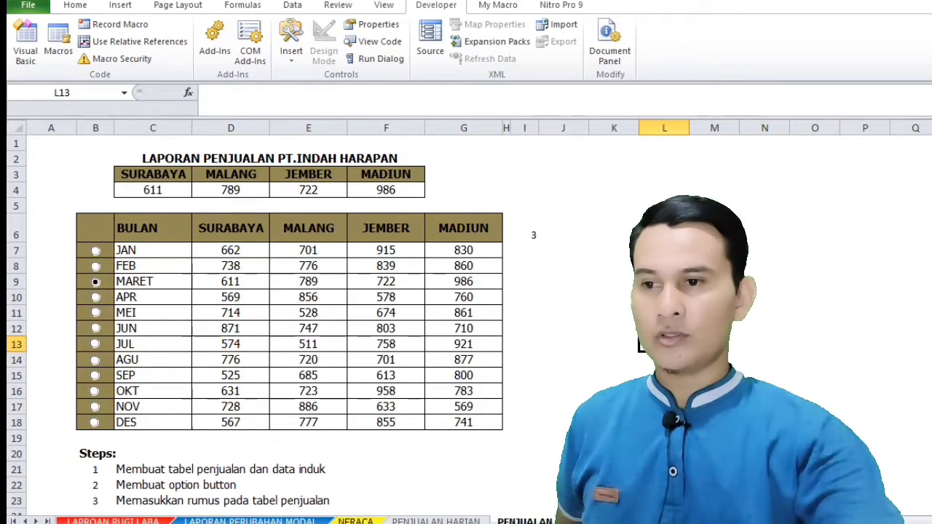
pyautogui.click(664, 391)
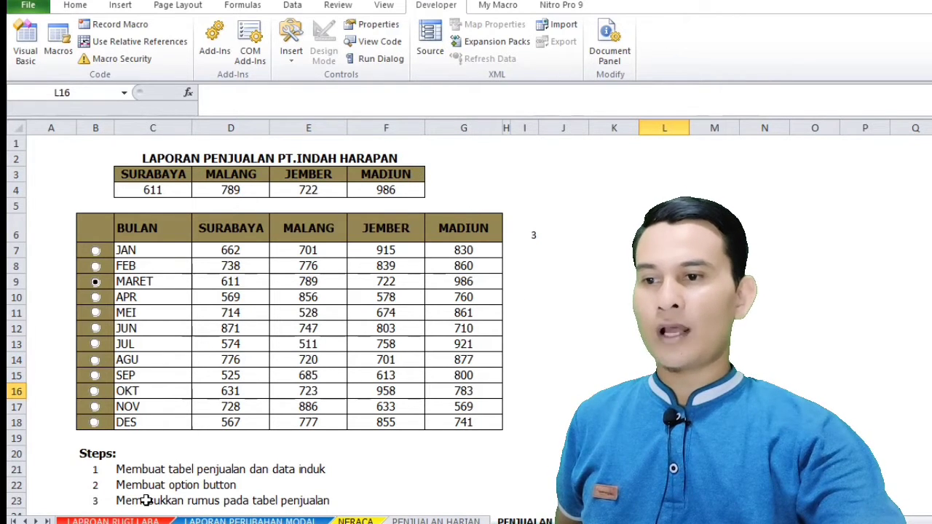
# Inspect the INDEX formulas for SURABAYA, MALANG, JEMBER and MADIUN in C4:F4
pyautogui.click(149, 188)
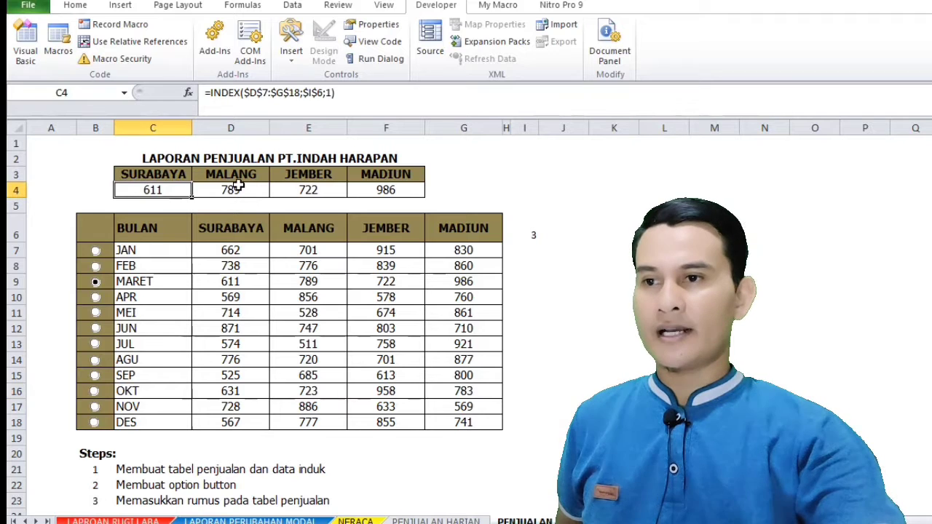
pyautogui.click(239, 188)
pyautogui.click(324, 187)
pyautogui.click(400, 190)
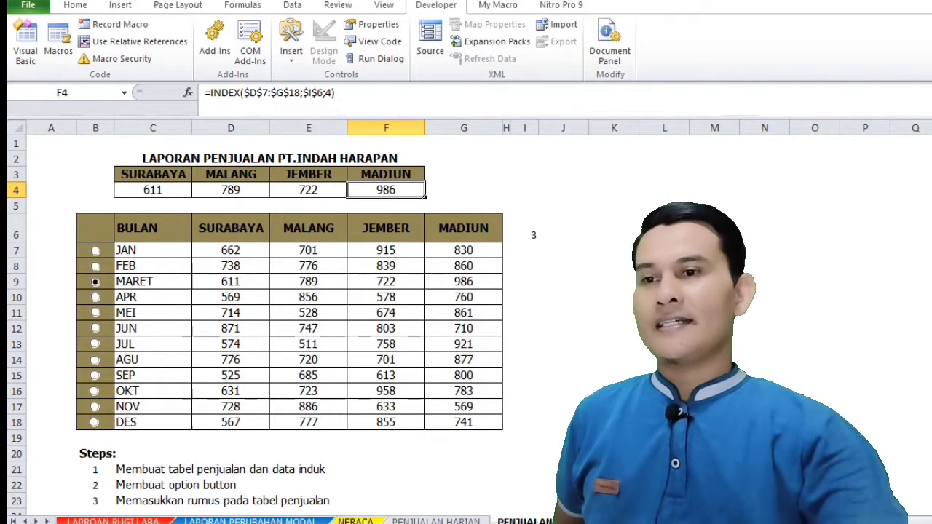
pyautogui.click(664, 282)
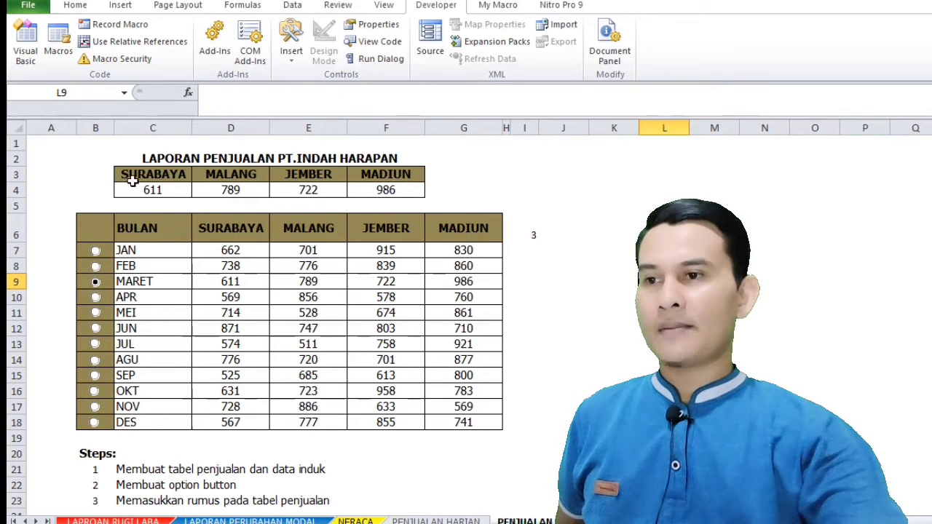
# Highlight the summary table C3:F4 and the monthly data table B6:G18 to review their layout
pyautogui.moveTo(131, 177); pyautogui.dragTo(374, 192)
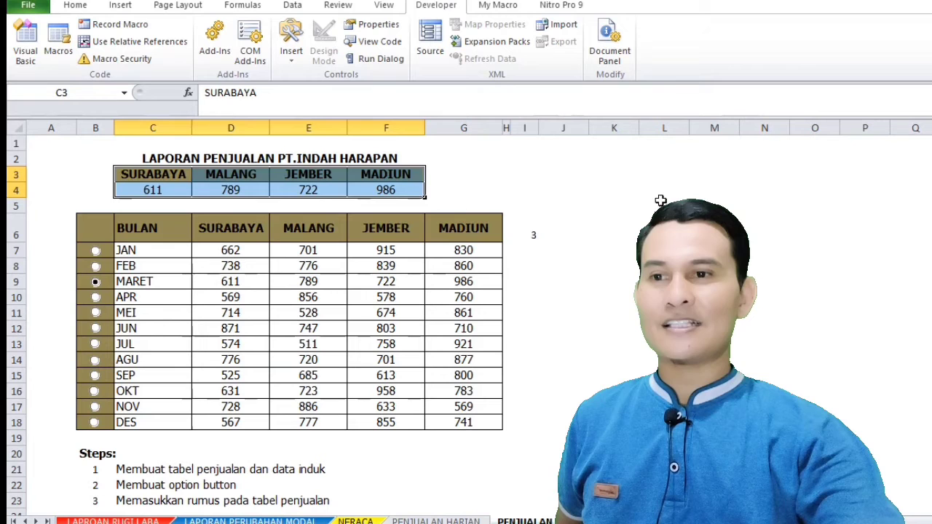
pyautogui.click(631, 244)
pyautogui.moveTo(90, 235); pyautogui.dragTo(474, 425)
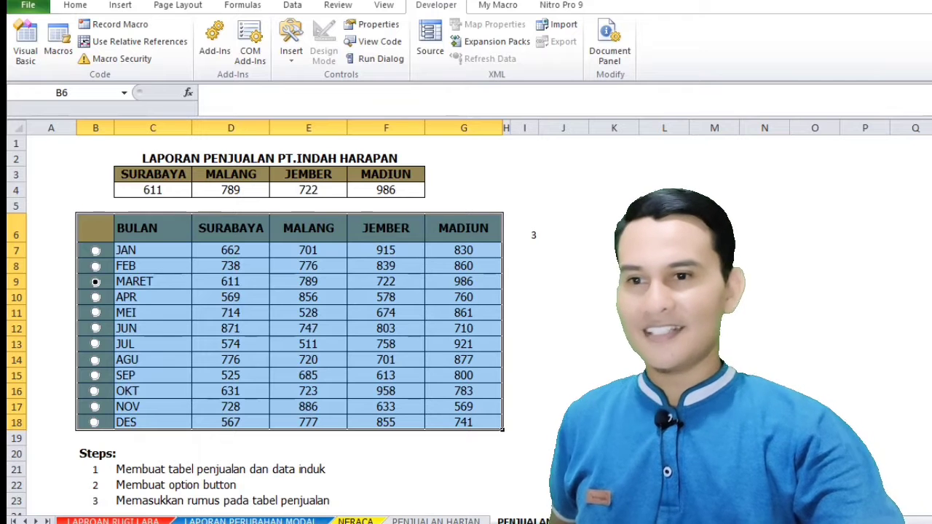
# Clear the monthly sales figures for all four cities in D7:G18
pyautogui.click(664, 328)
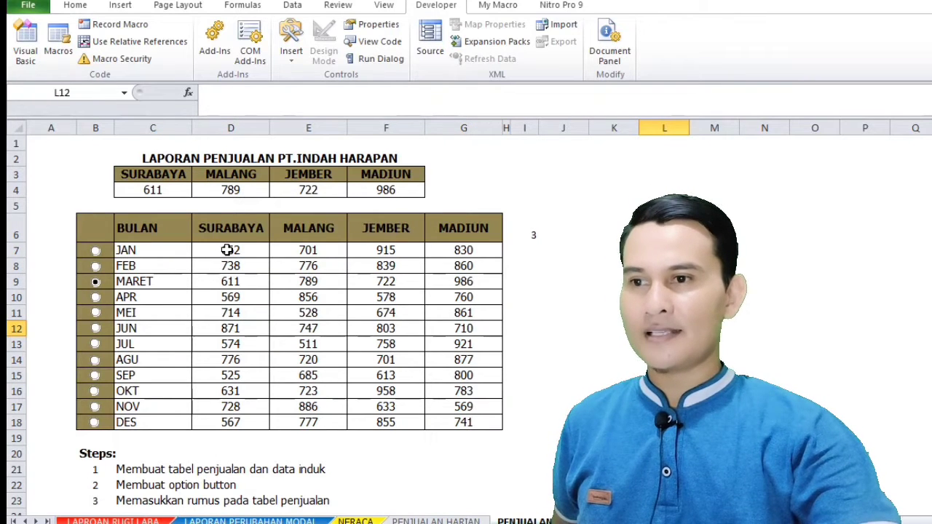
pyautogui.moveTo(227, 249); pyautogui.dragTo(448, 424)
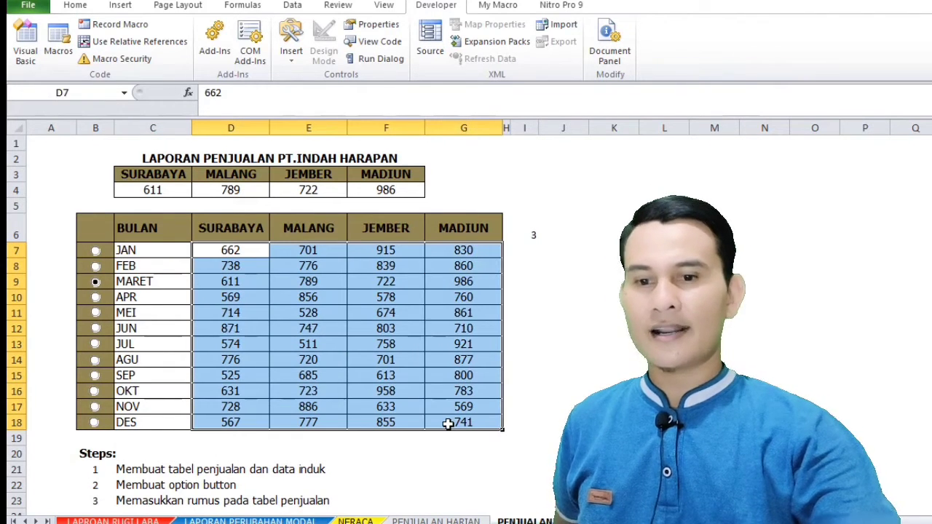
pyautogui.press('Delete')
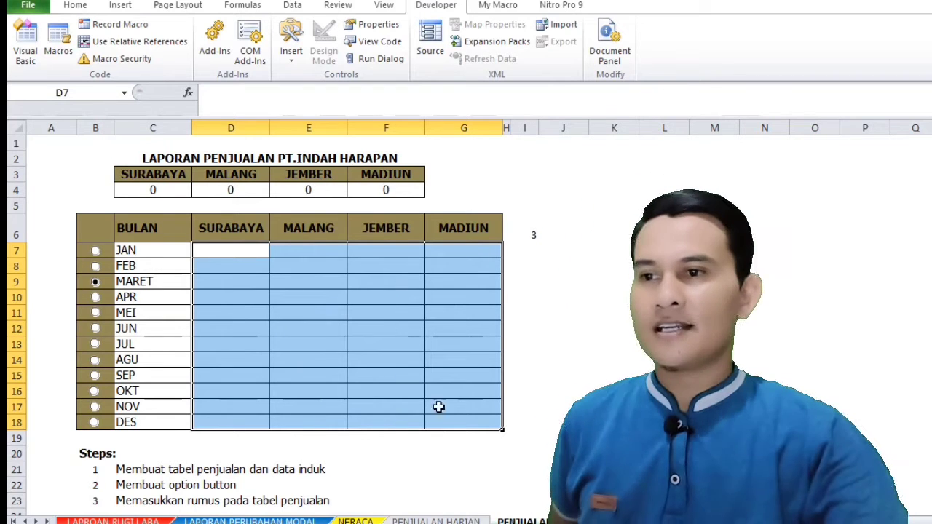
# Enter =RANDBETWEEN(500;1000) in D7 and fill it across D7:G18
pyautogui.click(213, 251)
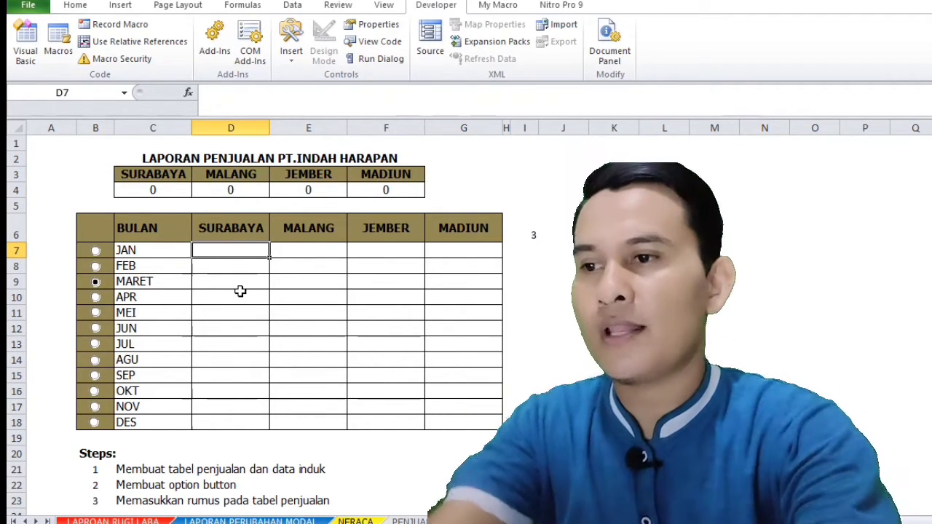
pyautogui.write('=ra')
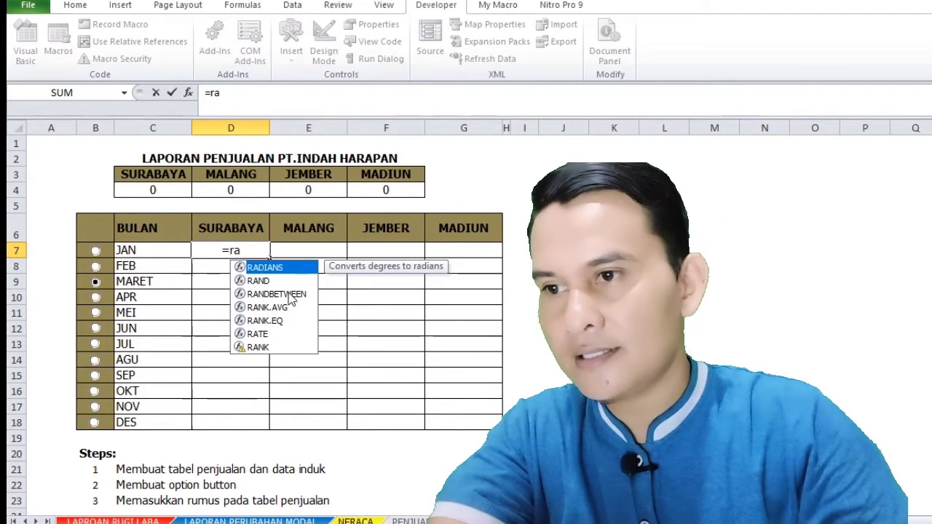
pyautogui.doubleClick(290, 293)
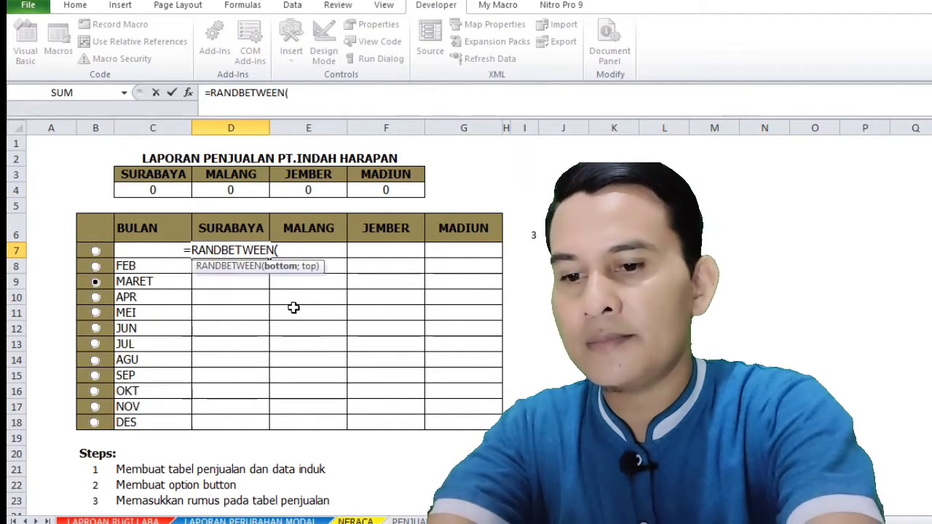
pyautogui.write('500;')
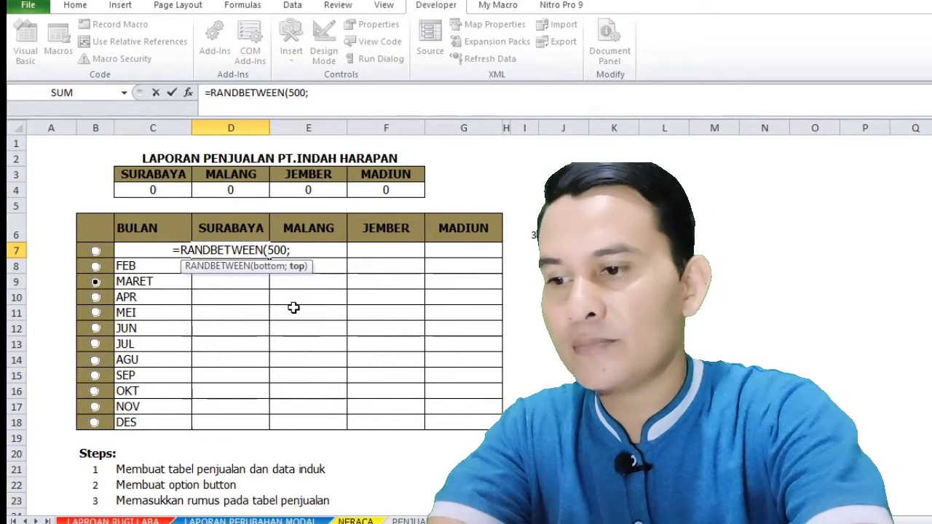
pyautogui.write('1000)')
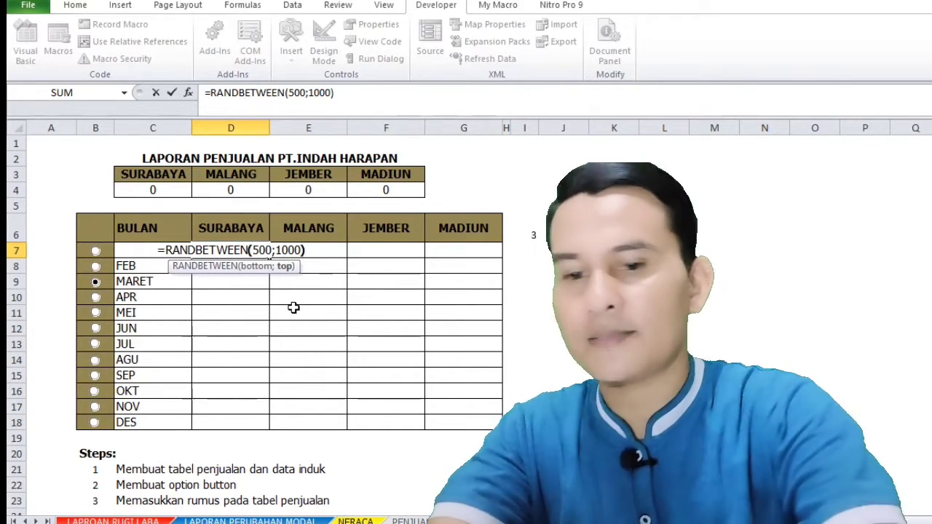
pyautogui.press('Return')
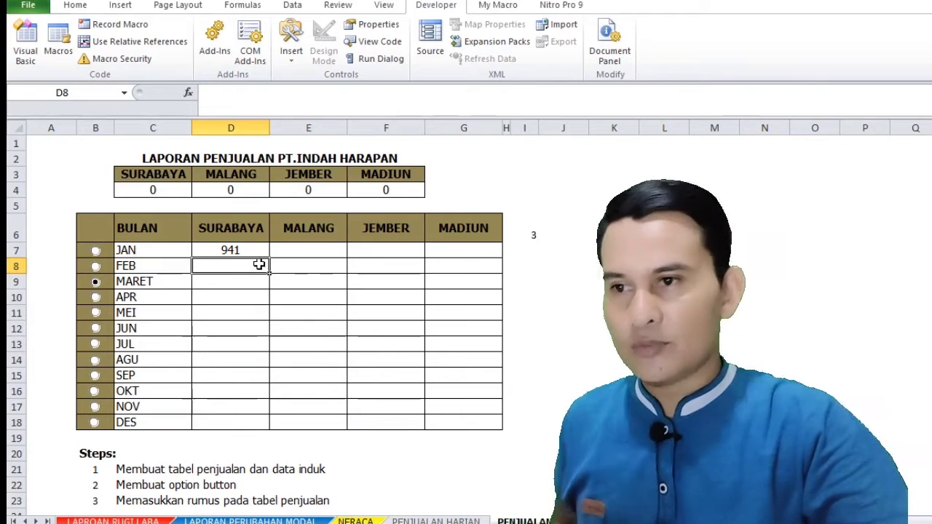
pyautogui.click(257, 252)
pyautogui.moveTo(268, 258); pyautogui.dragTo(501, 422)
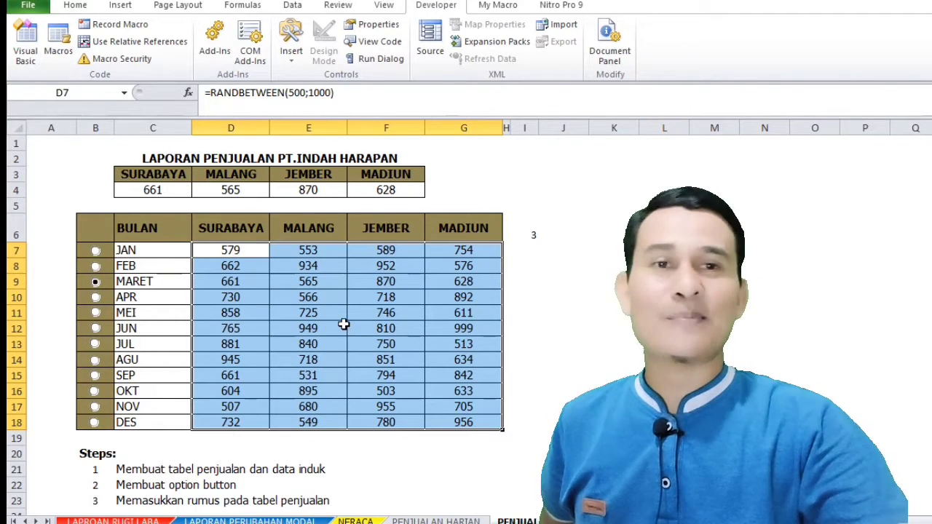
# Copy D7:G18 and paste it over itself as values only, replacing the random-number formulas with fixed figures
pyautogui.rightClick(324, 298)
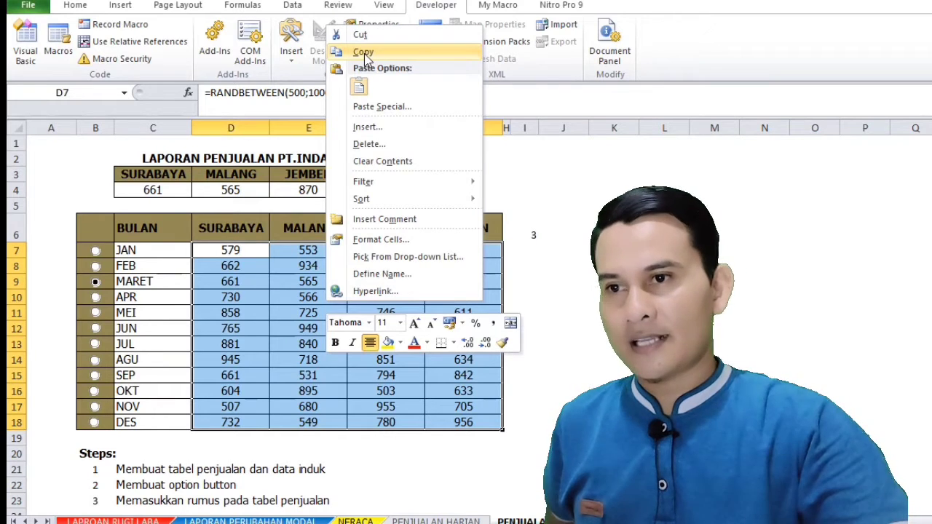
pyautogui.click(362, 53)
pyautogui.rightClick(300, 287)
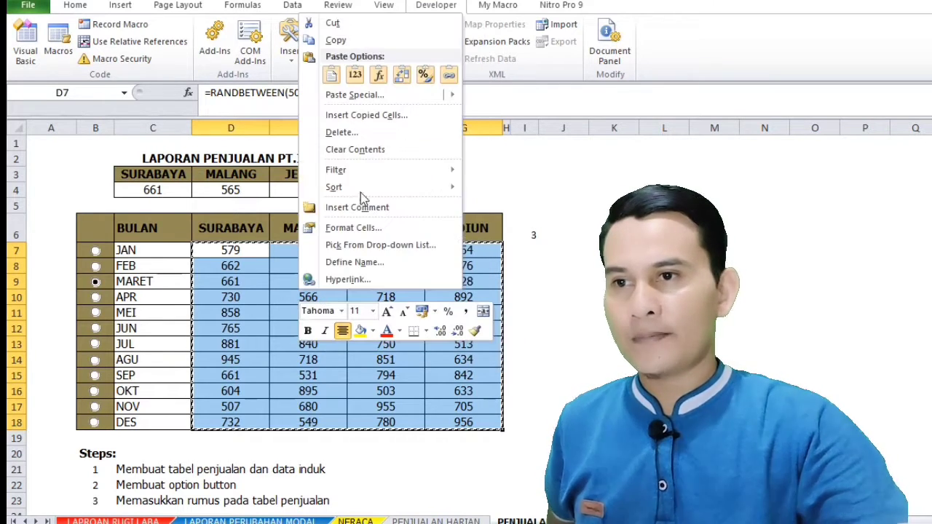
pyautogui.click(360, 77)
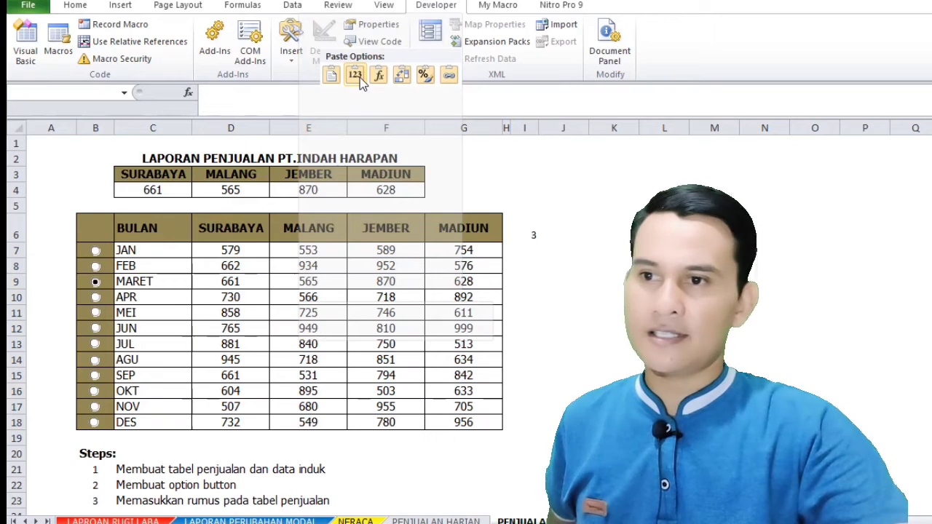
pyautogui.click(232, 94)
pyautogui.click(664, 328)
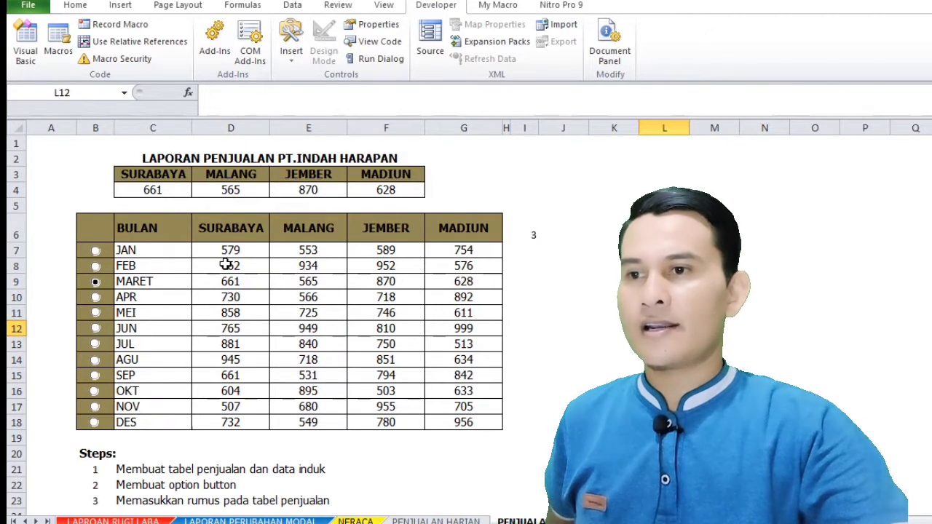
# Review the month names from JAN to DES and test the JAN and AGU option buttons
pyautogui.click(158, 253)
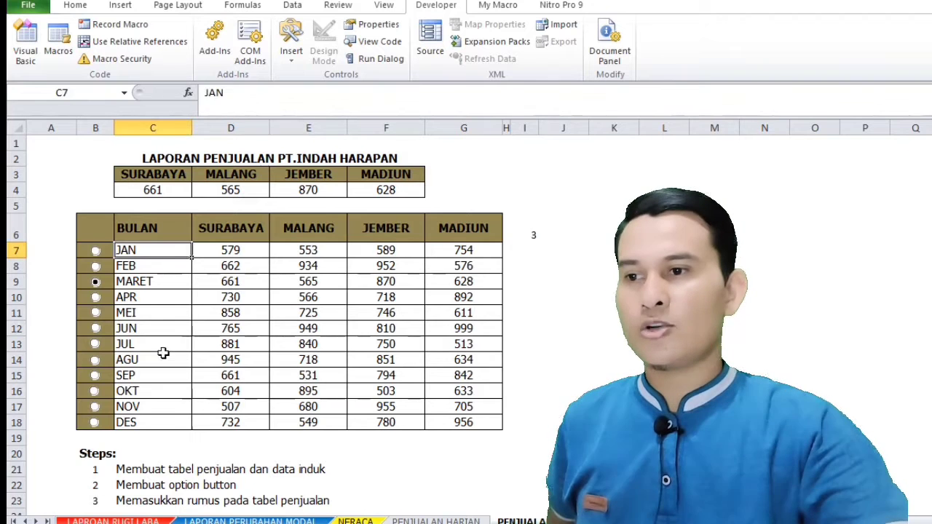
pyautogui.click(158, 421)
pyautogui.click(815, 313)
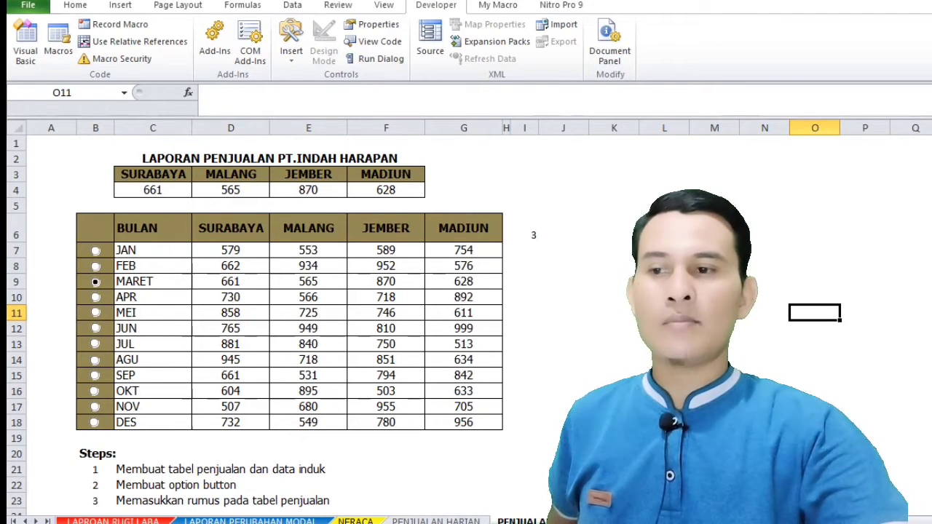
pyautogui.click(95, 250)
pyautogui.click(95, 359)
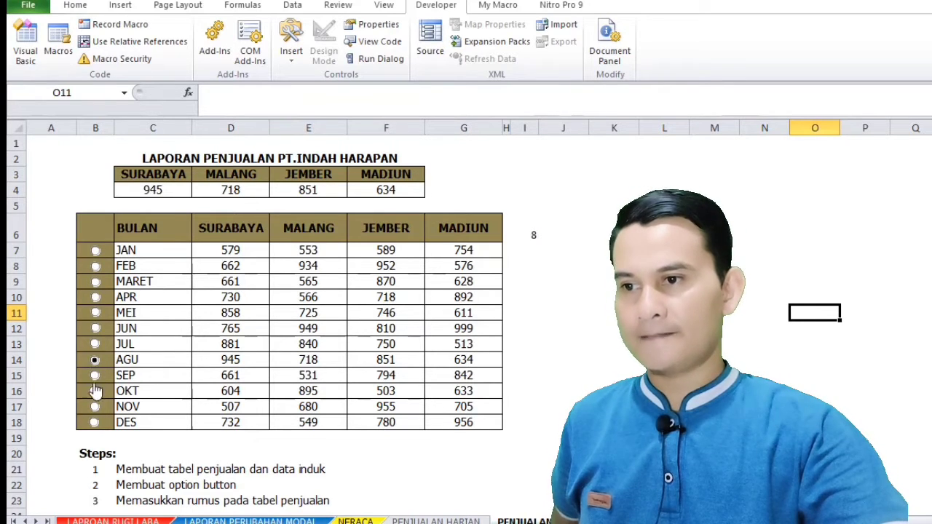
# Choose the OKT option button to test how the city summary responds
pyautogui.click(94, 391)
pyautogui.click(617, 325)
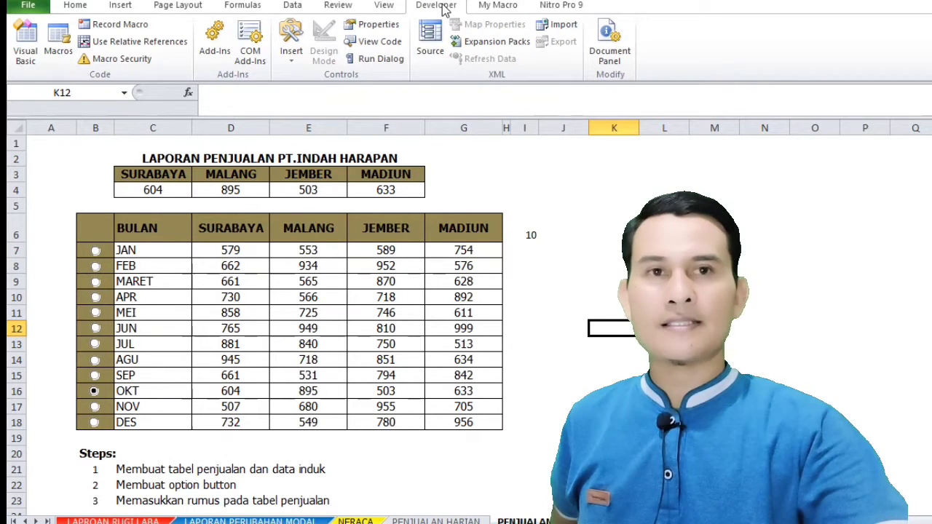
pyautogui.click(488, 8)
pyautogui.click(446, 7)
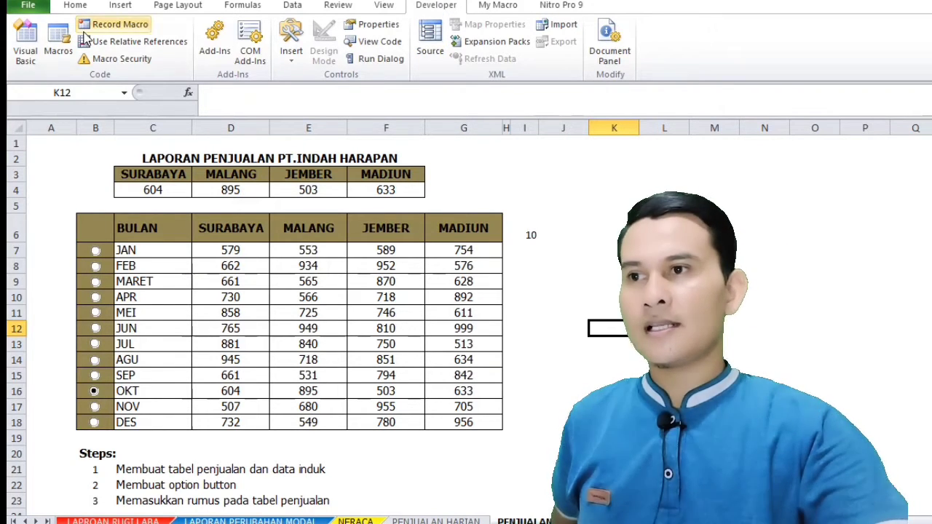
# Make sure Developer is enabled under Main Tabs in the ribbon customization options, and apply the settings
pyautogui.click(27, 6)
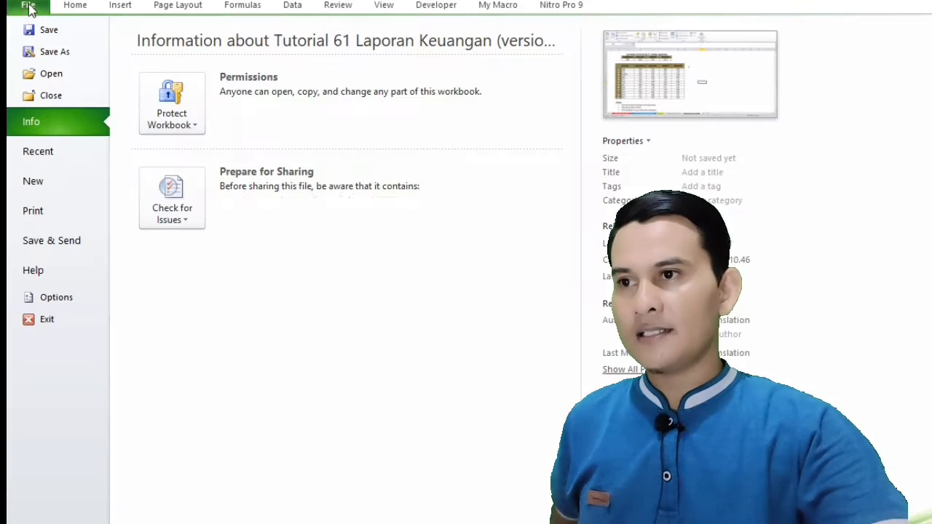
pyautogui.click(49, 299)
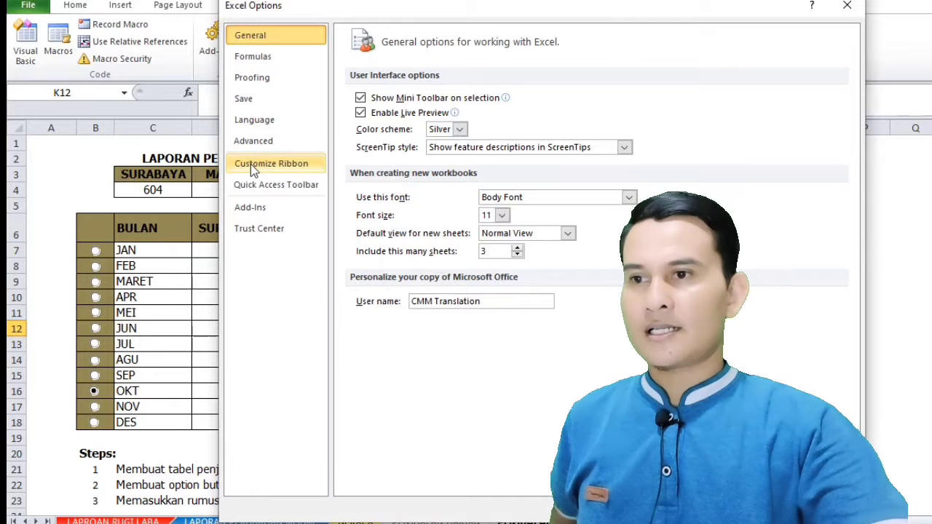
pyautogui.click(251, 164)
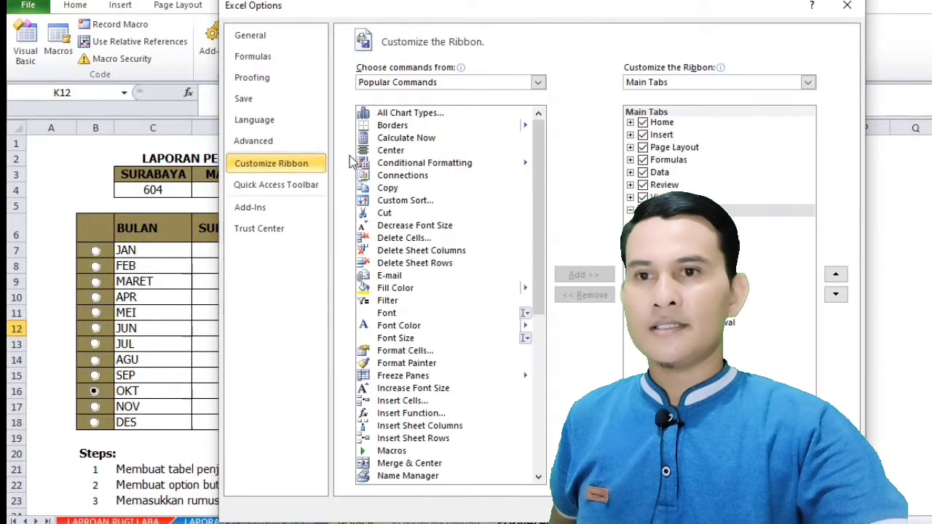
pyautogui.click(806, 86)
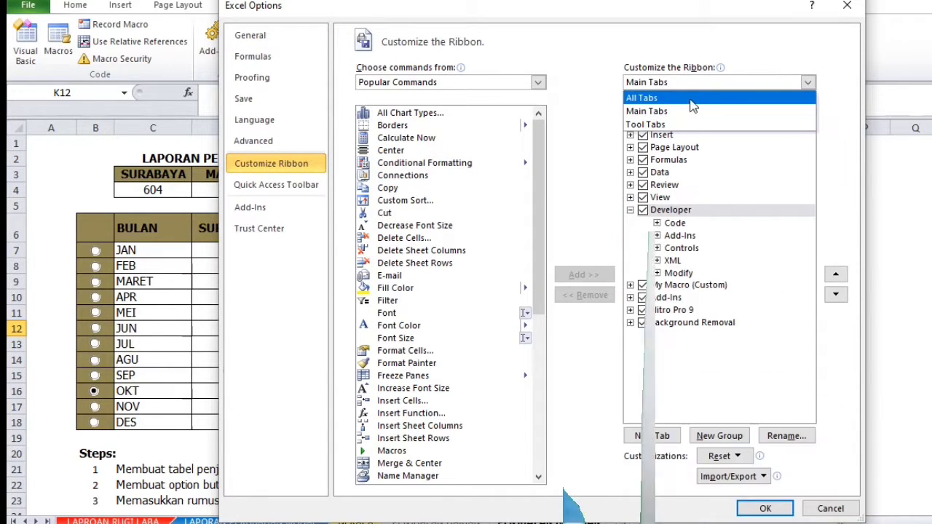
pyautogui.click(792, 93)
pyautogui.click(807, 83)
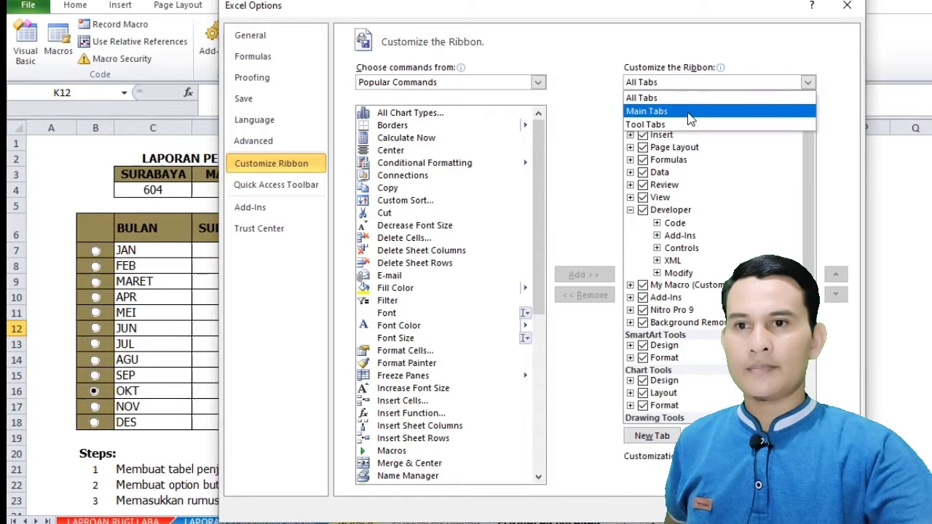
pyautogui.click(686, 113)
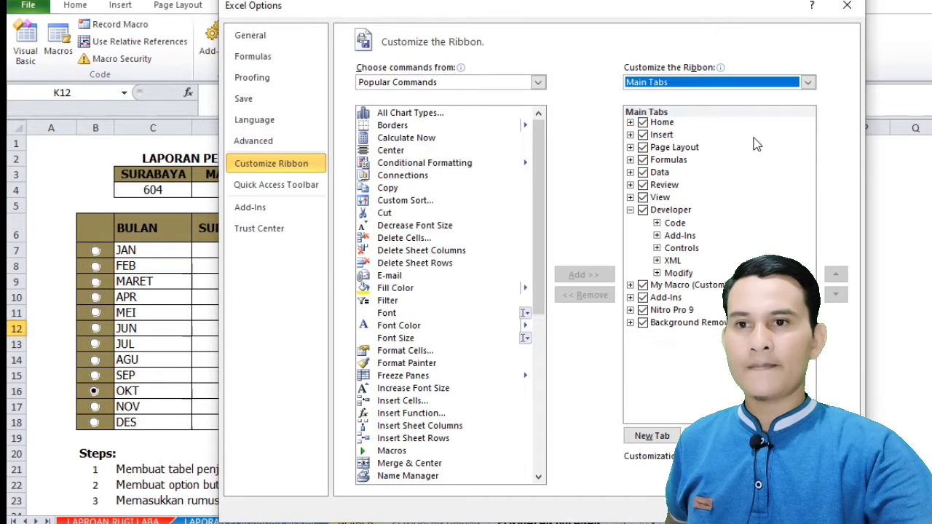
pyautogui.click(646, 216)
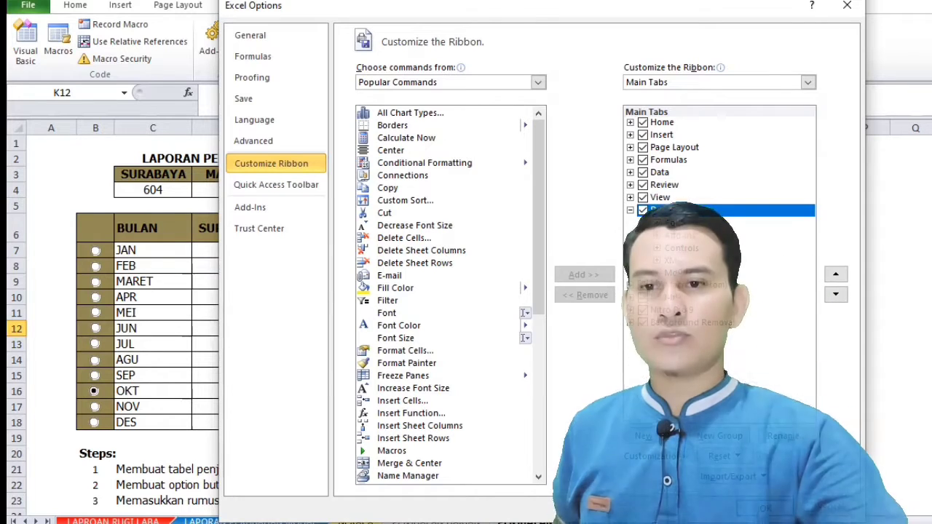
pyautogui.click(766, 509)
# Draw a trial Option Button form control around J8:K9 beside the sales table and delete it
pyautogui.click(376, 7)
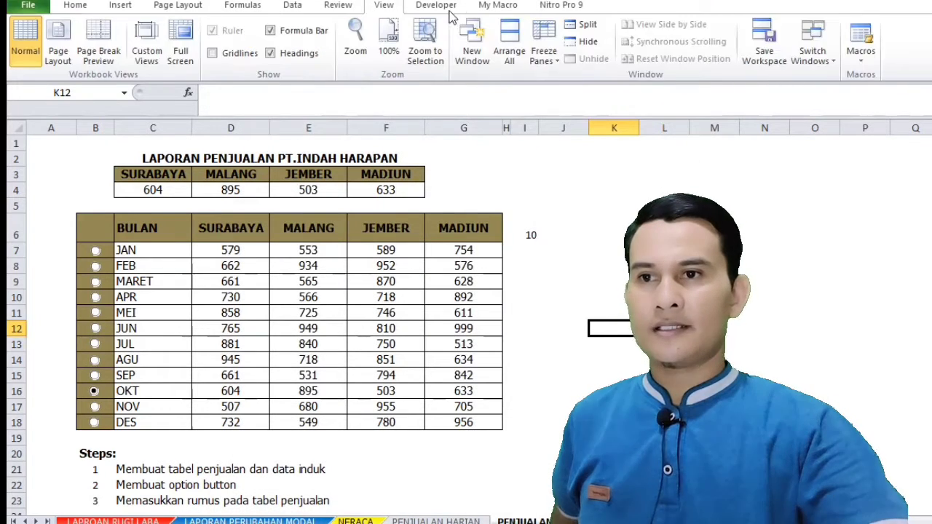
pyautogui.click(443, 7)
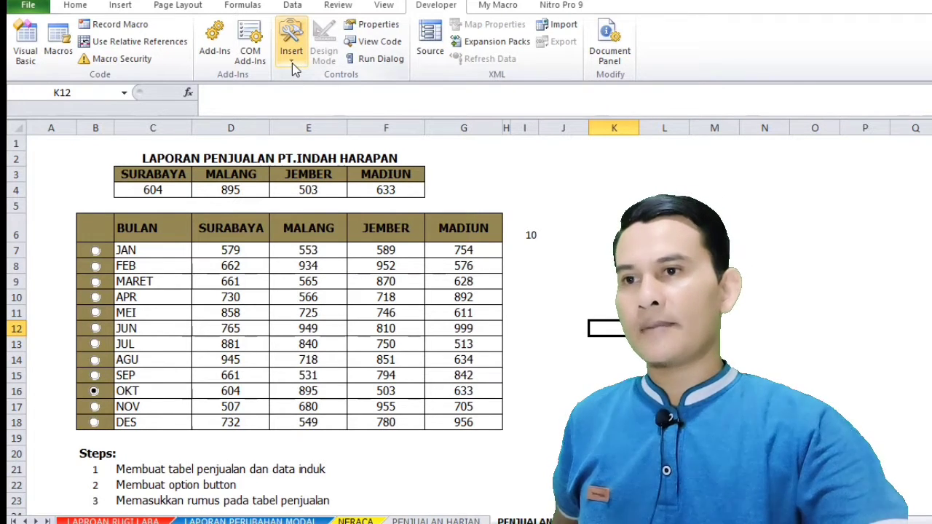
pyautogui.click(292, 63)
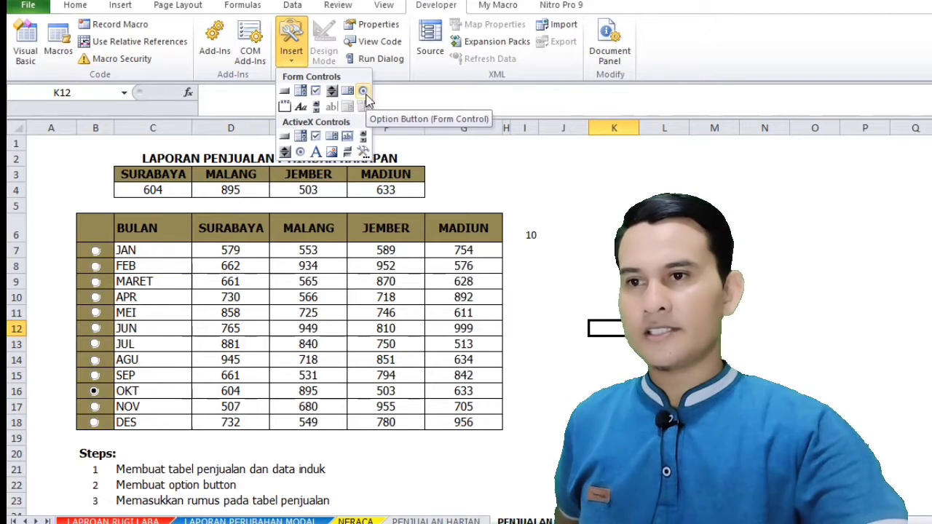
pyautogui.click(364, 93)
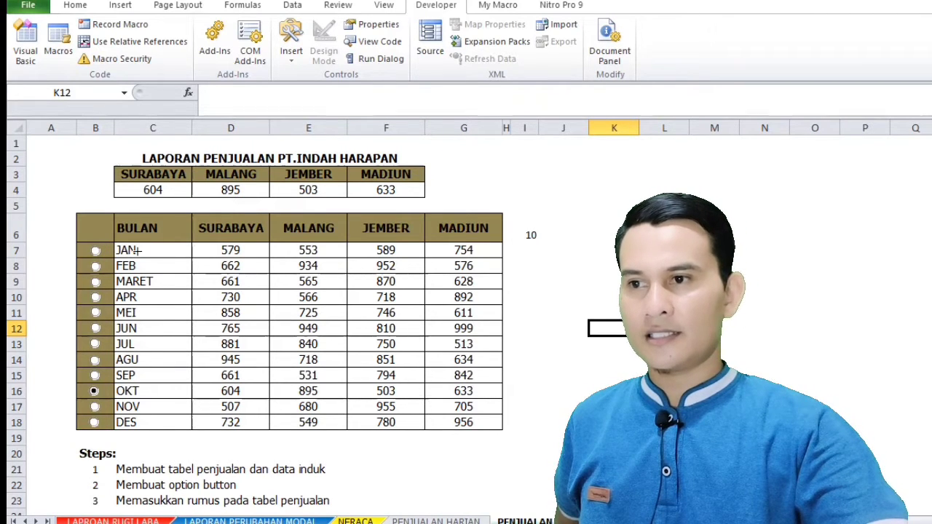
pyautogui.moveTo(557, 261); pyautogui.dragTo(604, 278)
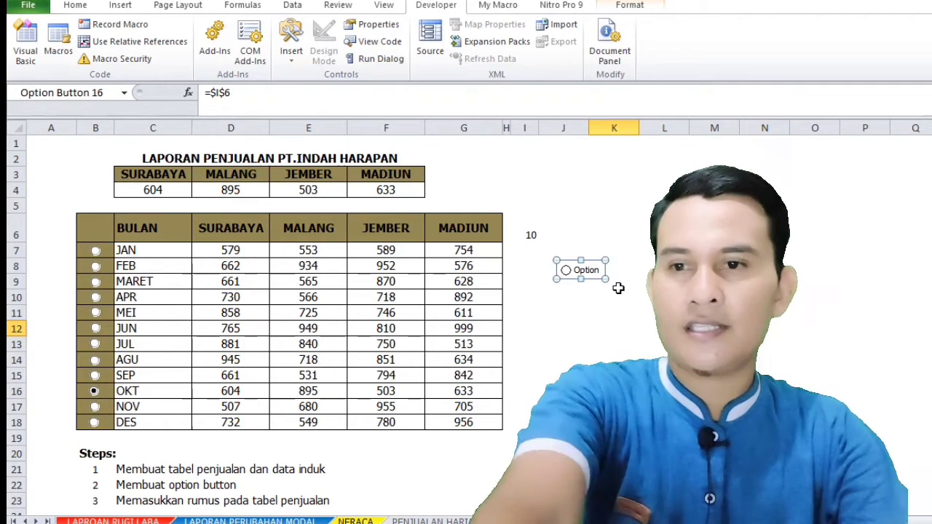
pyautogui.press('Delete')
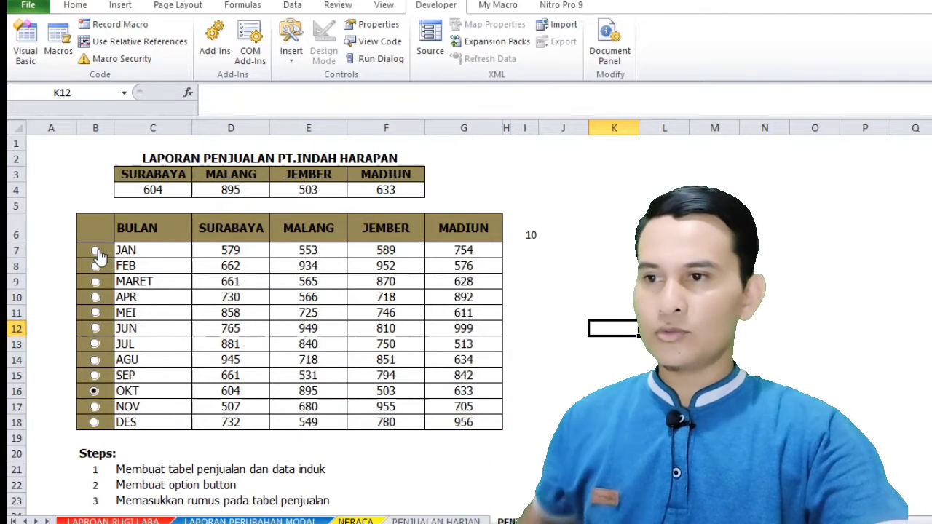
pyautogui.rightClick(98, 251)
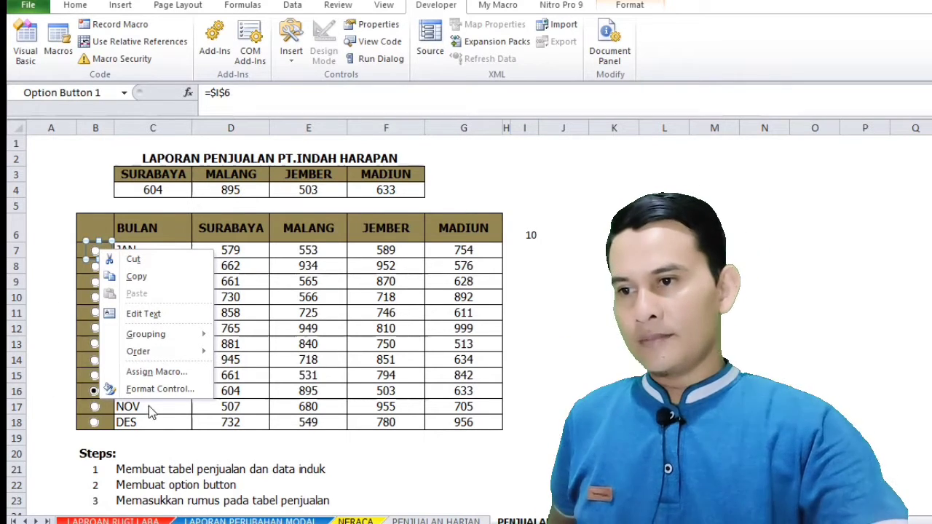
pyautogui.click(156, 391)
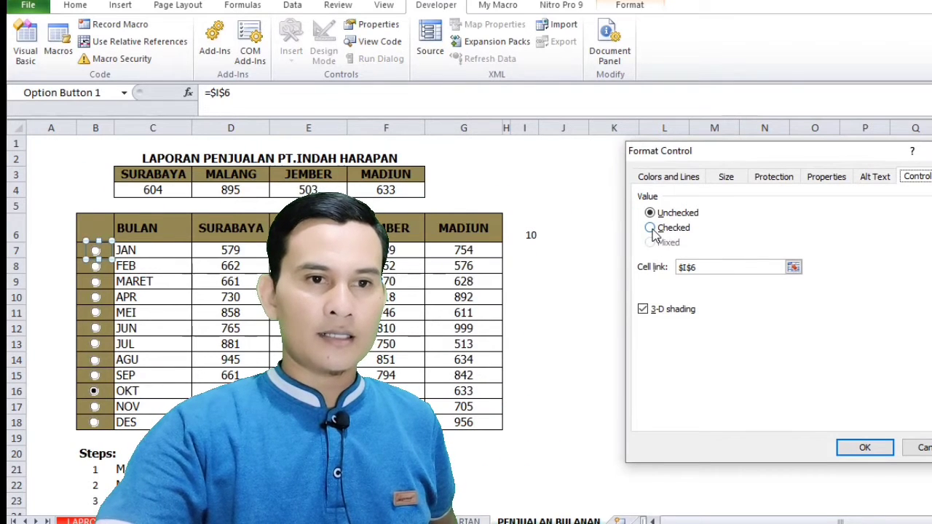
pyautogui.click(651, 228)
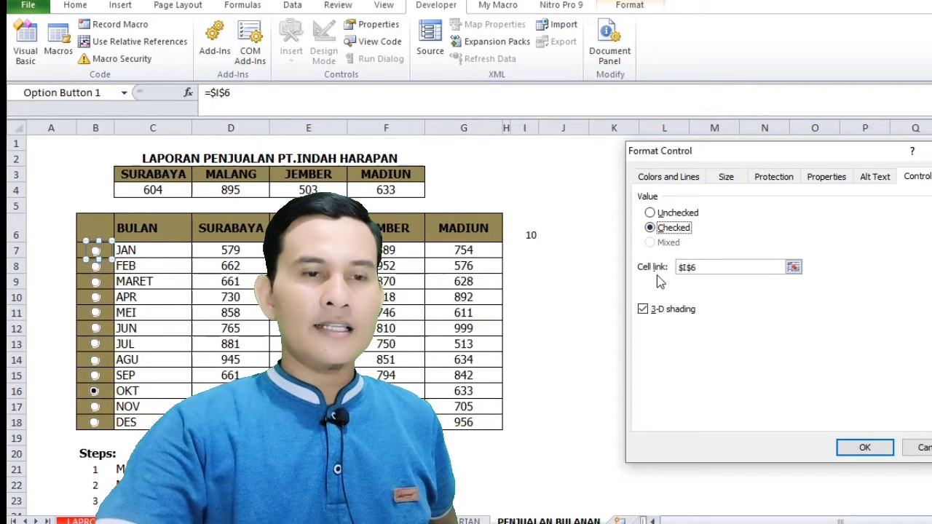
pyautogui.click(794, 269)
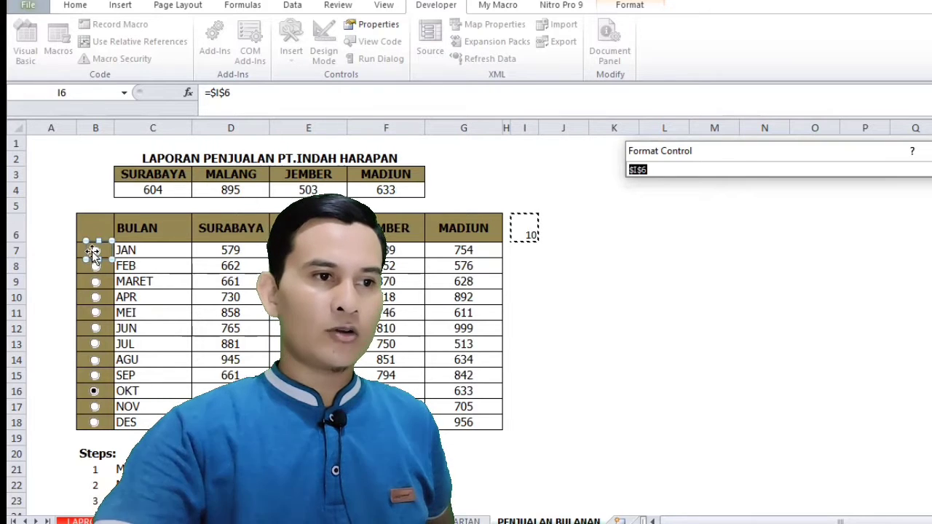
pyautogui.press('Return')
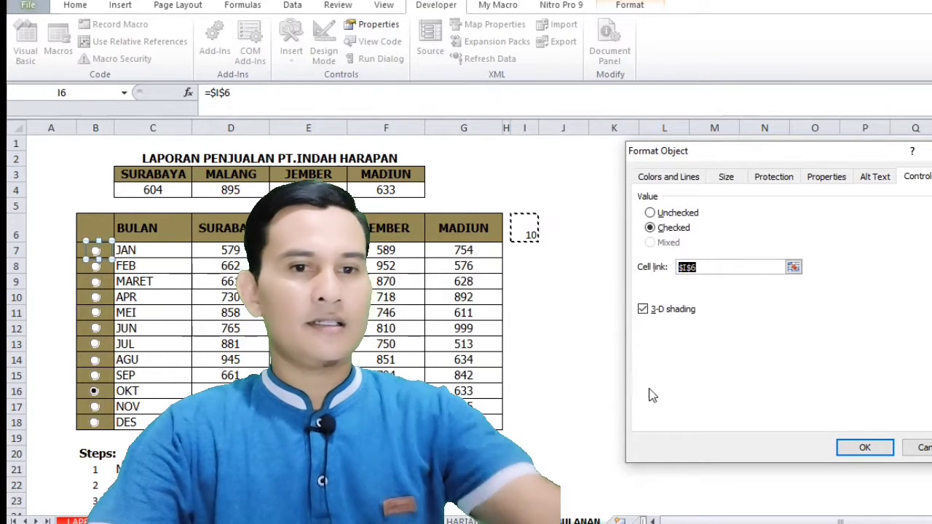
pyautogui.click(919, 446)
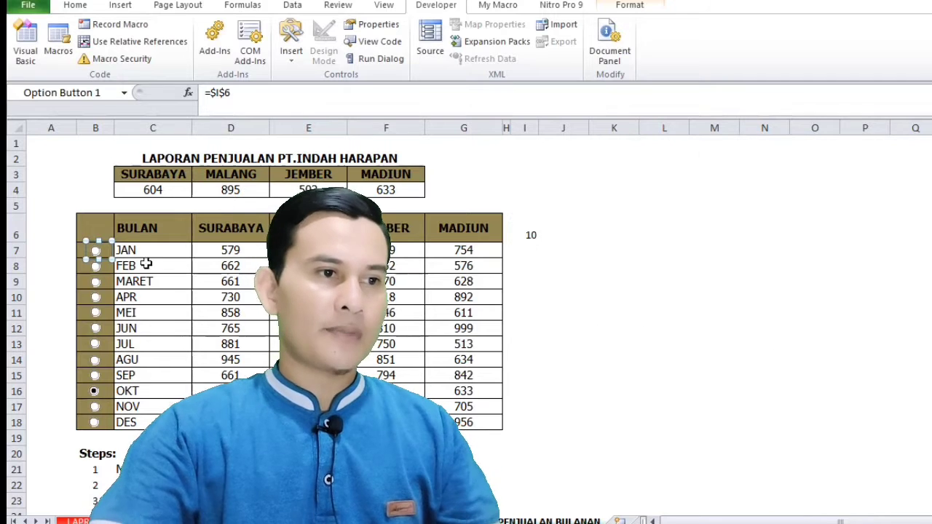
pyautogui.click(601, 350)
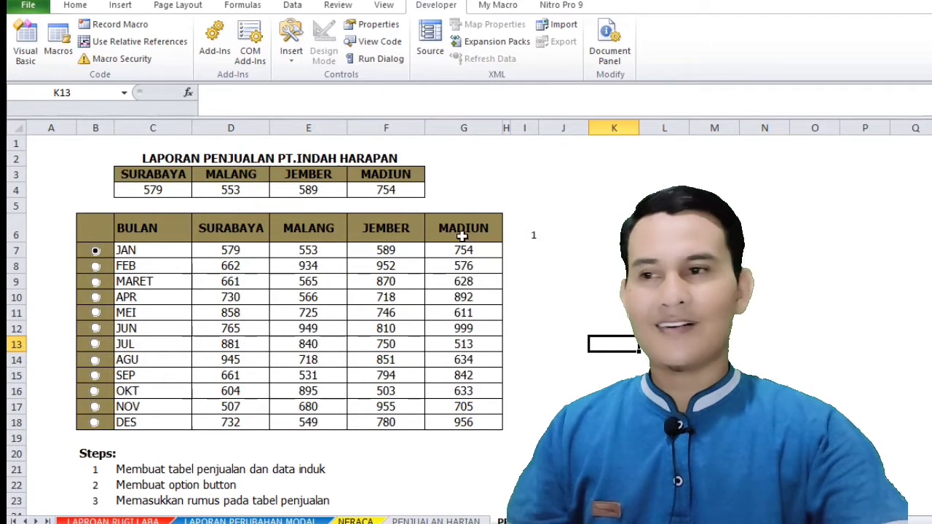
# Test the FEB and MARET option buttons and inspect the linked cell I6
pyautogui.click(98, 267)
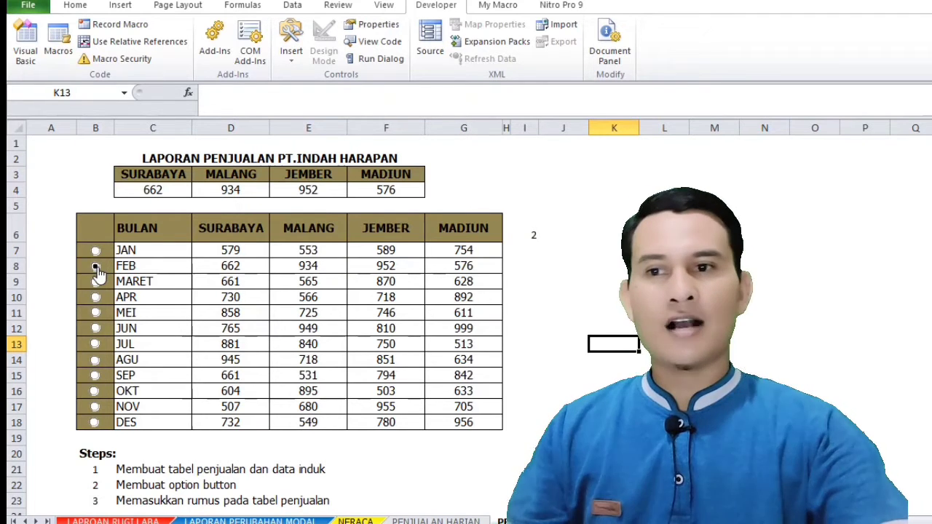
pyautogui.click(97, 282)
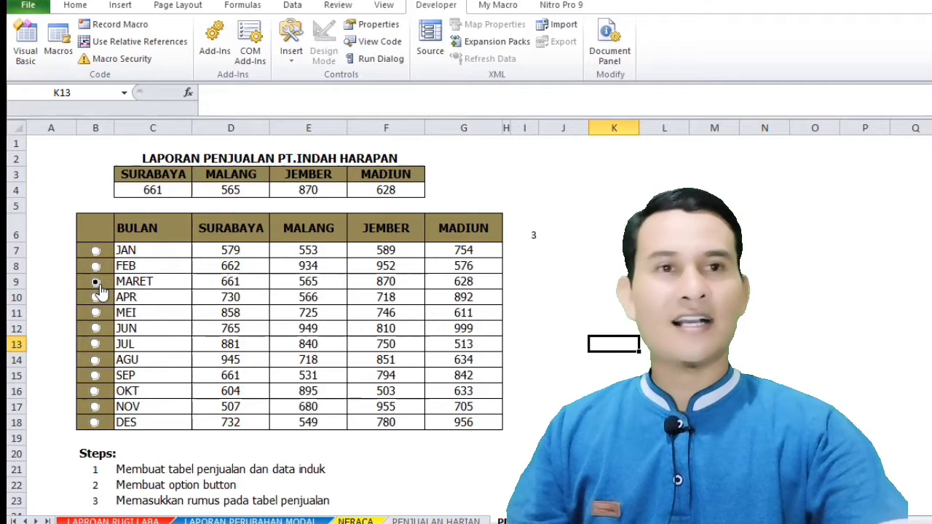
pyautogui.click(542, 236)
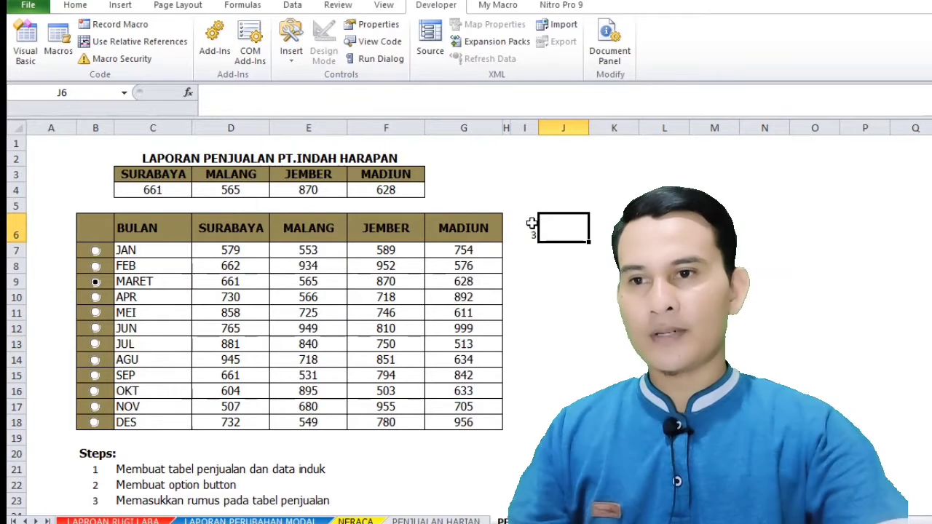
pyautogui.click(522, 236)
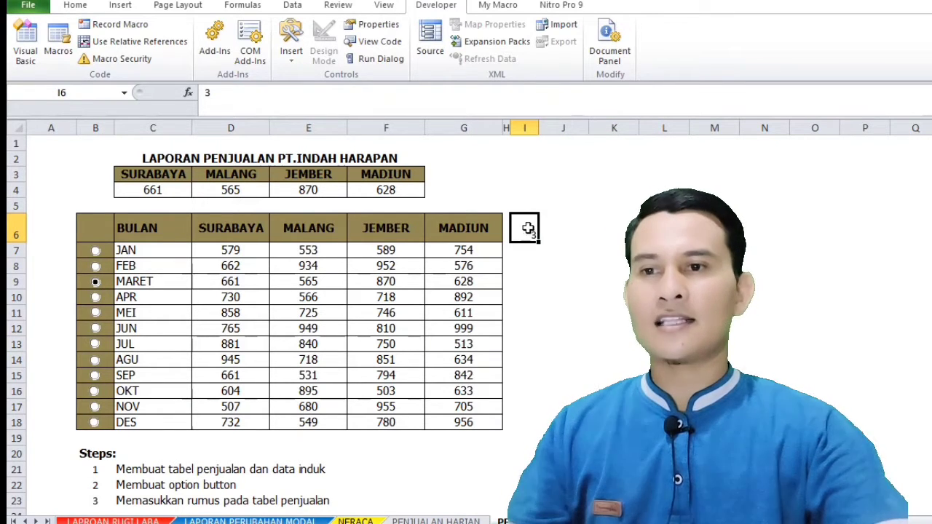
# Choose the JAN option button and set its cell link to $I$6, with the control value Checked
pyautogui.keyDown('ctrl'); pyautogui.click(96, 250); pyautogui.keyUp('ctrl')
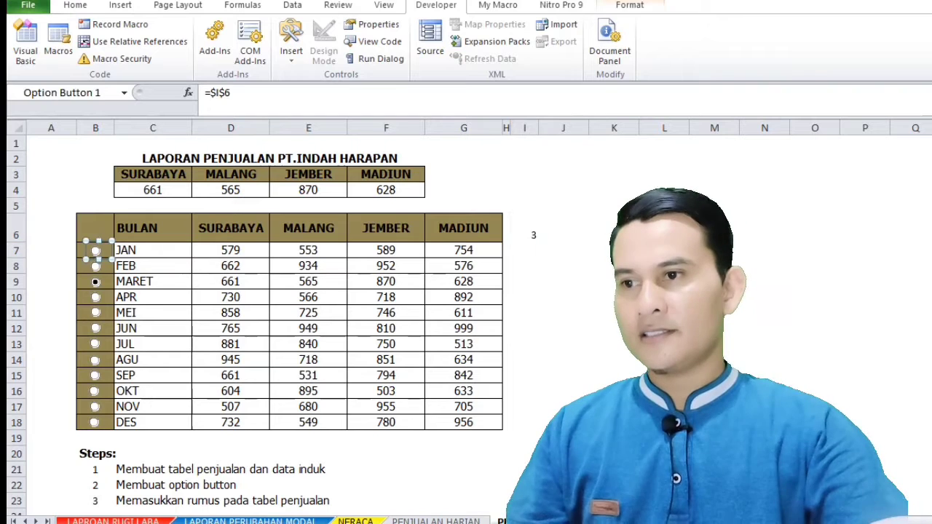
pyautogui.click(613, 313)
pyautogui.click(96, 250)
pyautogui.rightClick(95, 251)
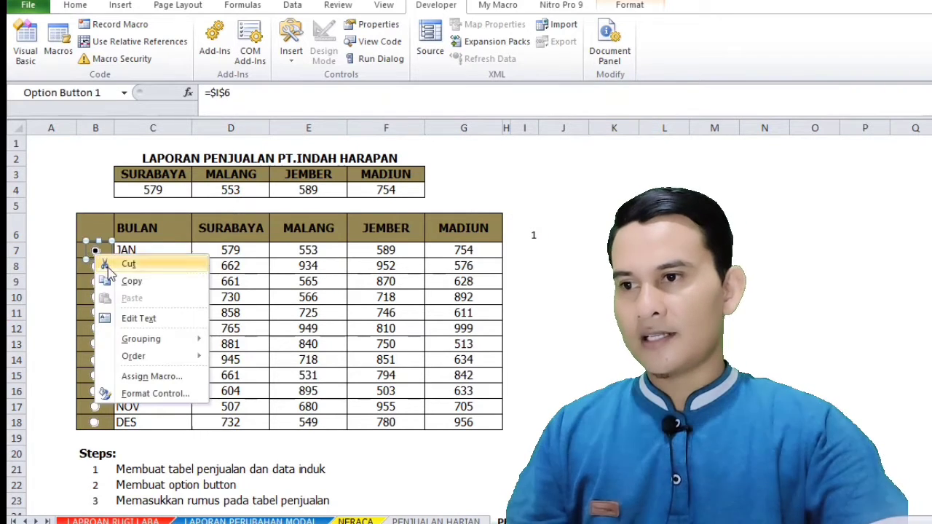
pyautogui.click(156, 394)
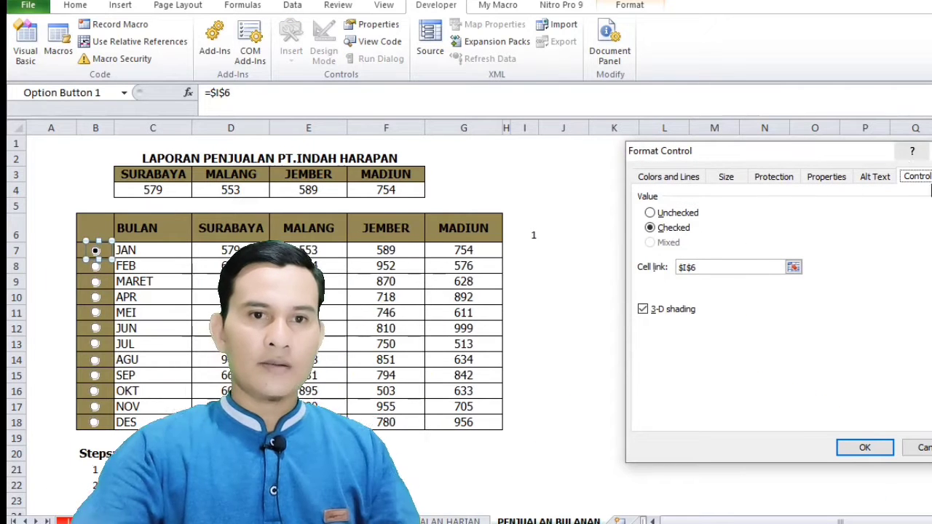
pyautogui.click(794, 268)
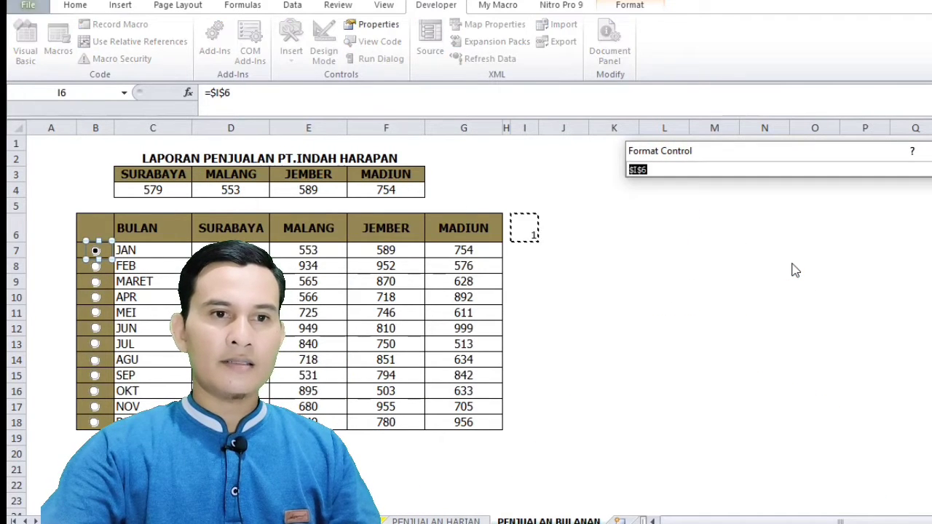
pyautogui.click(525, 230)
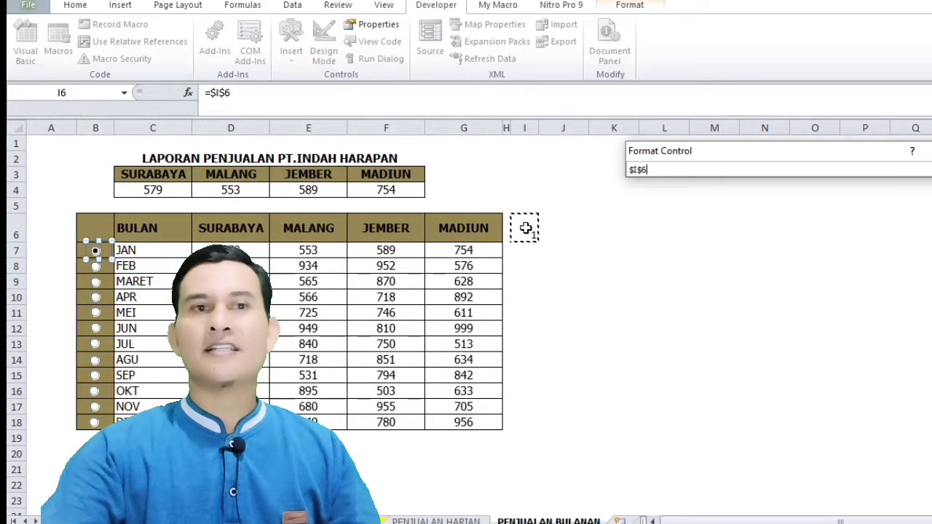
pyautogui.click(46, 232)
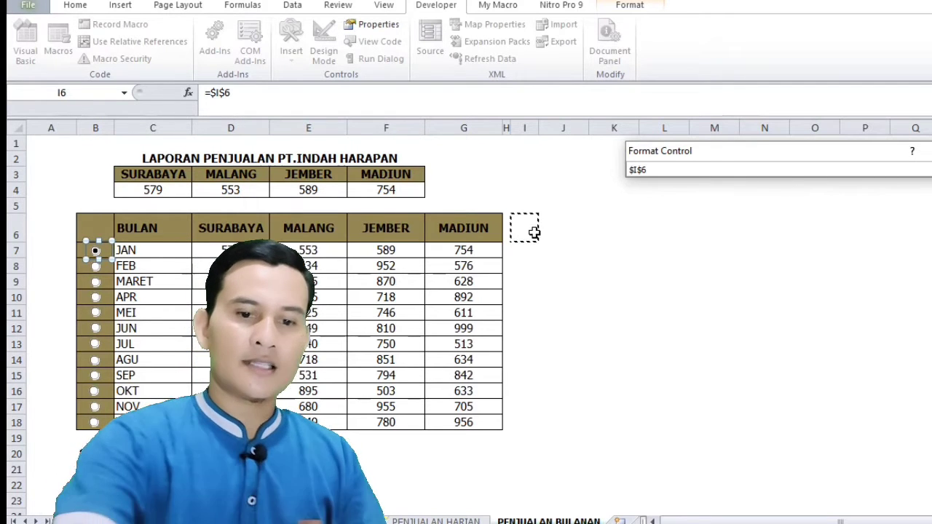
pyautogui.press('Return')
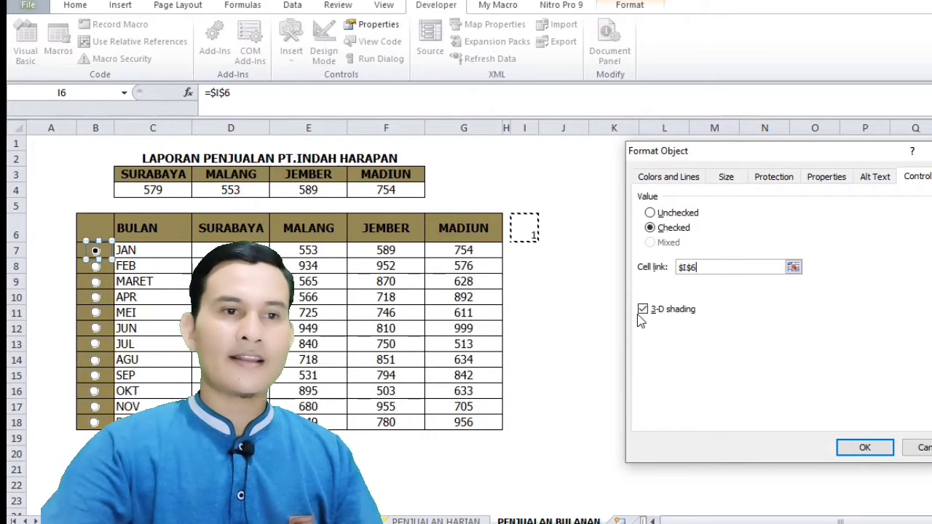
pyautogui.click(864, 447)
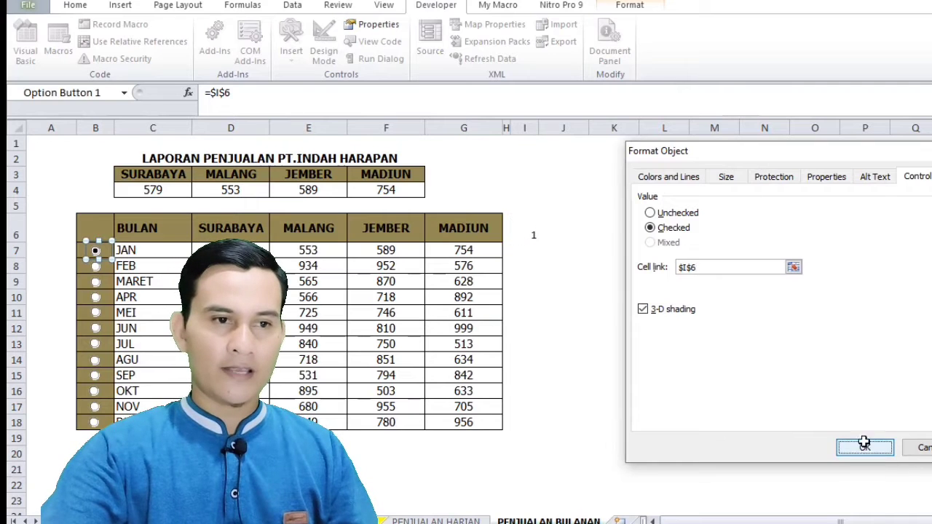
pyautogui.click(859, 331)
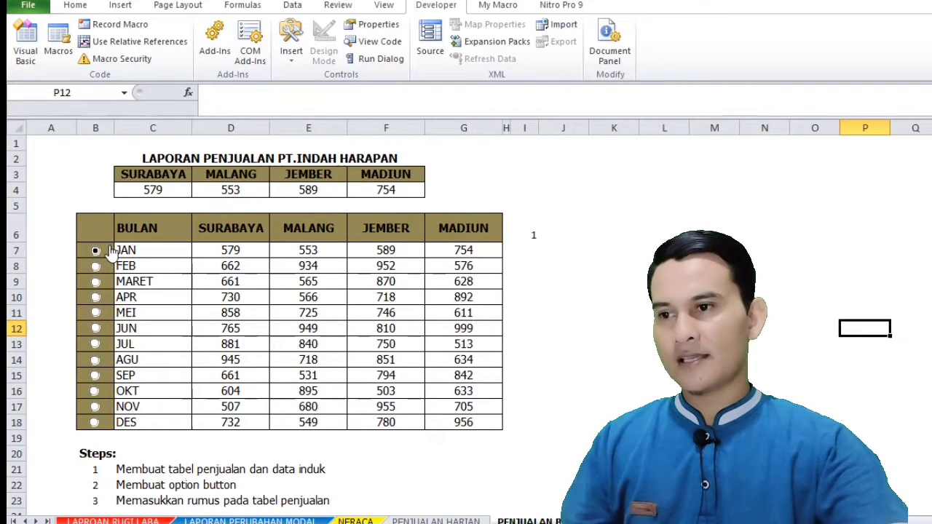
# Paste a trial copy of the JAN option button beside FEB and delete the copy
pyautogui.rightClick(107, 245)
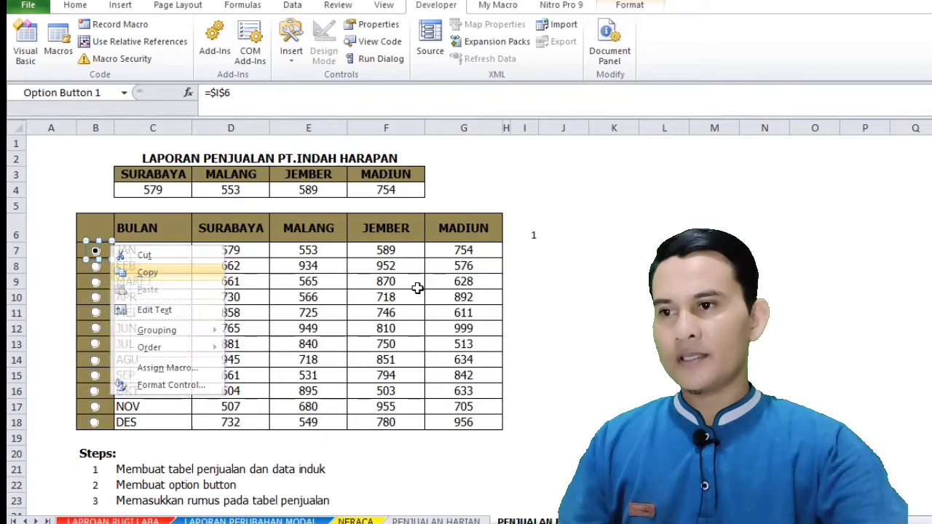
pyautogui.press('Escape')
pyautogui.keyDown('ctrl'); pyautogui.click(102, 265); pyautogui.keyUp('ctrl')
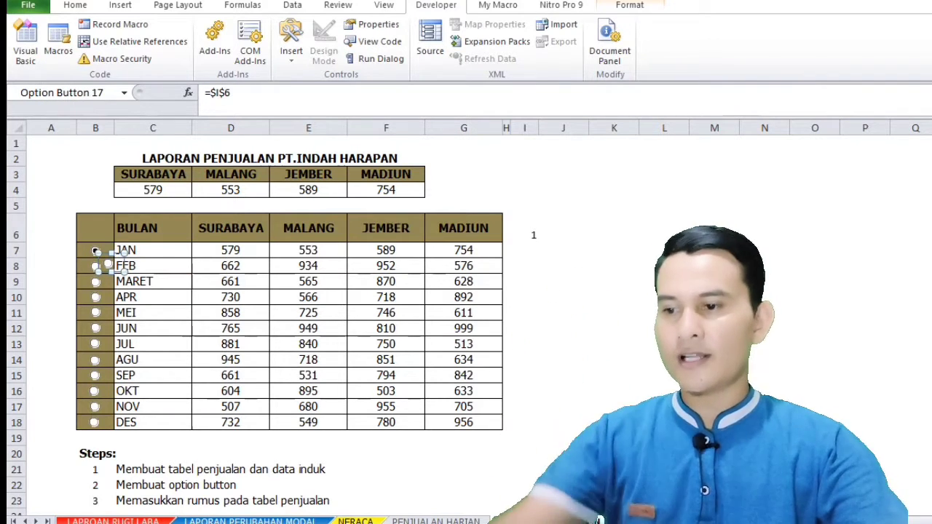
pyautogui.press('Delete')
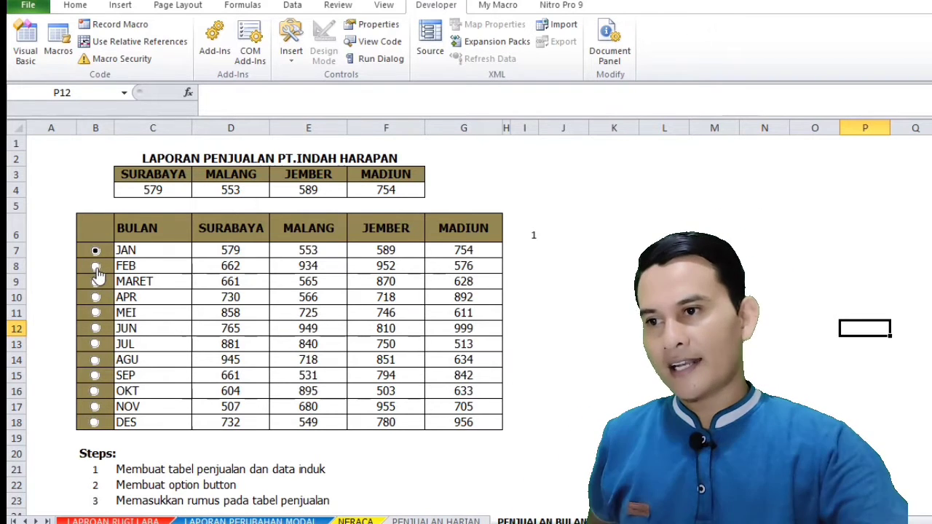
# Test the option buttons for several months, including JAN, FEB, APR, JUN and AGU, while checking the linked cell I6
pyautogui.click(96, 267)
pyautogui.click(96, 282)
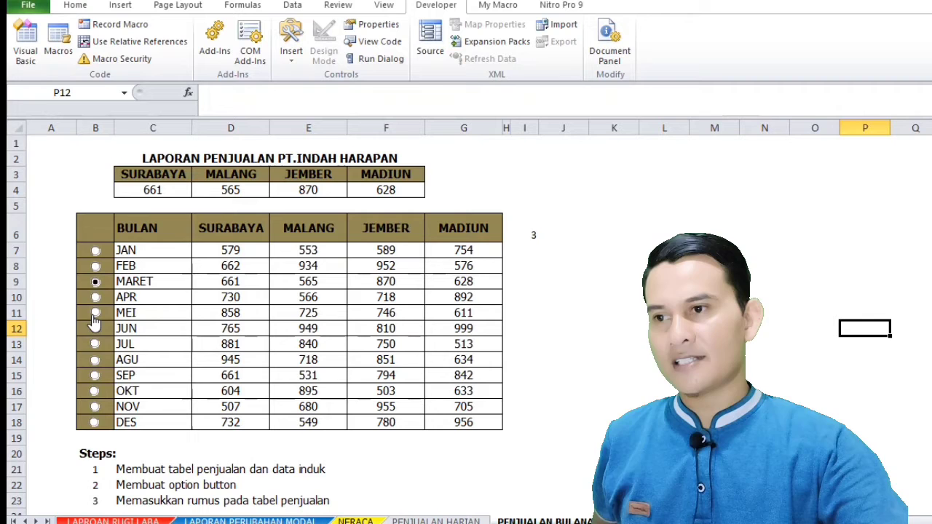
pyautogui.click(95, 359)
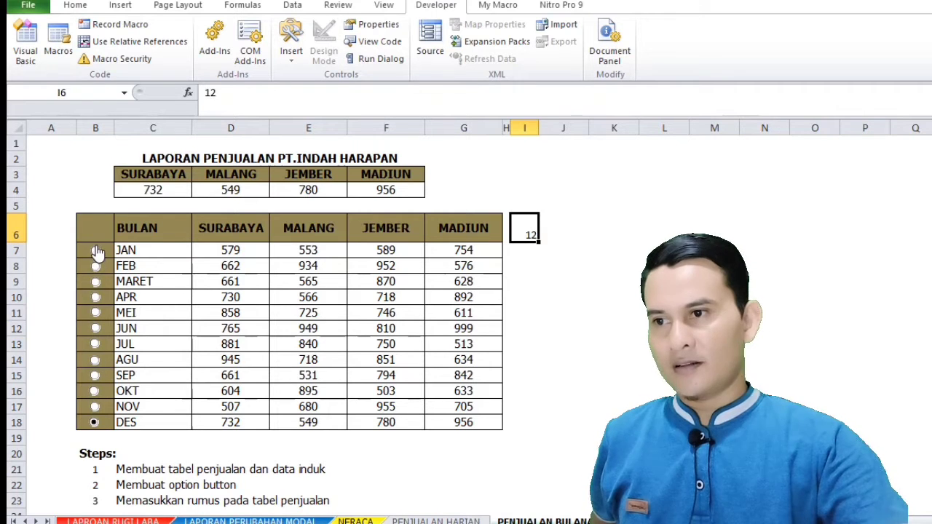
pyautogui.click(96, 251)
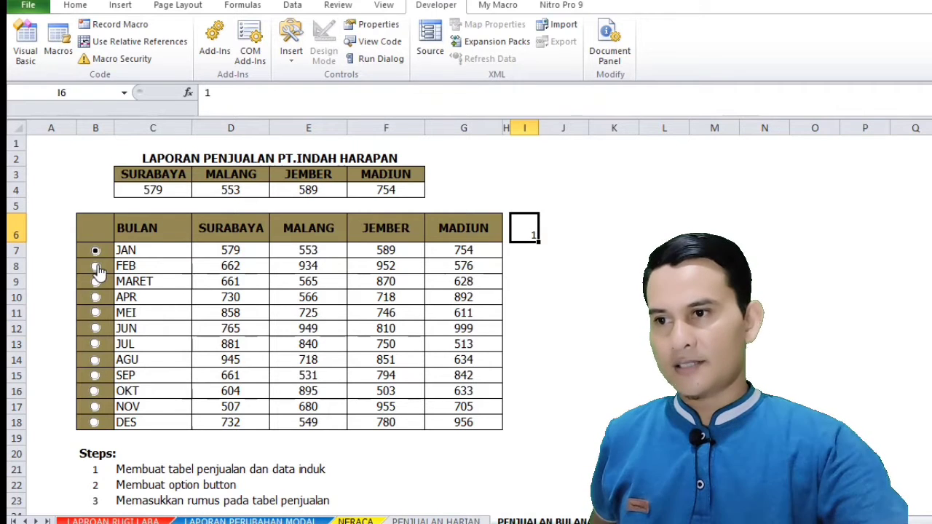
pyautogui.click(95, 267)
pyautogui.click(96, 297)
pyautogui.click(95, 328)
pyautogui.click(96, 360)
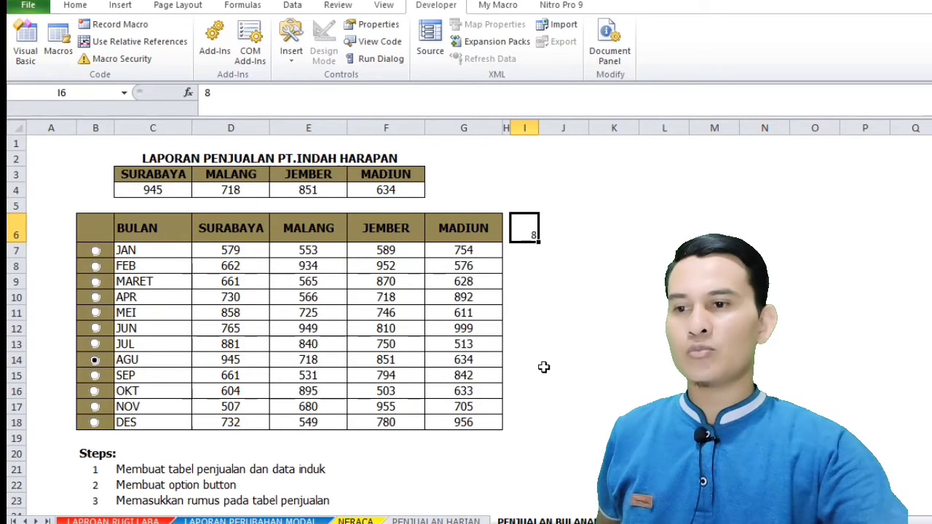
# Compare the summary cells C4:F4 with the sales data D7:G18 while switching between months such as JAN, JUL and OKT
pyautogui.moveTo(166, 190); pyautogui.dragTo(378, 189)
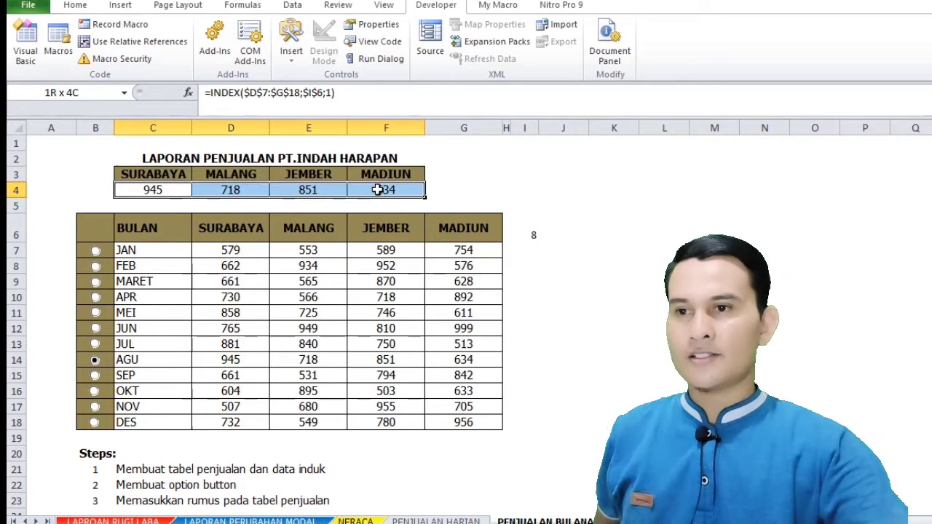
pyautogui.moveTo(230, 249); pyautogui.dragTo(474, 423)
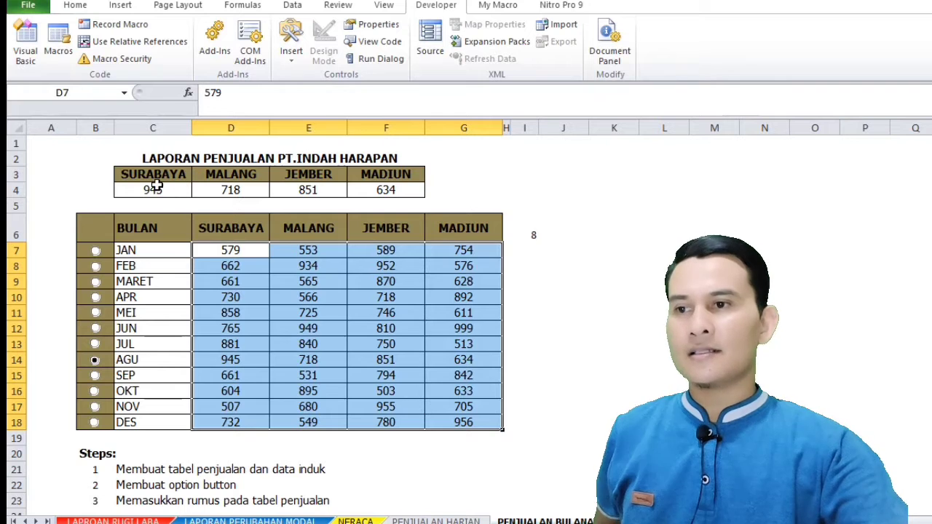
pyautogui.moveTo(157, 186); pyautogui.dragTo(430, 189)
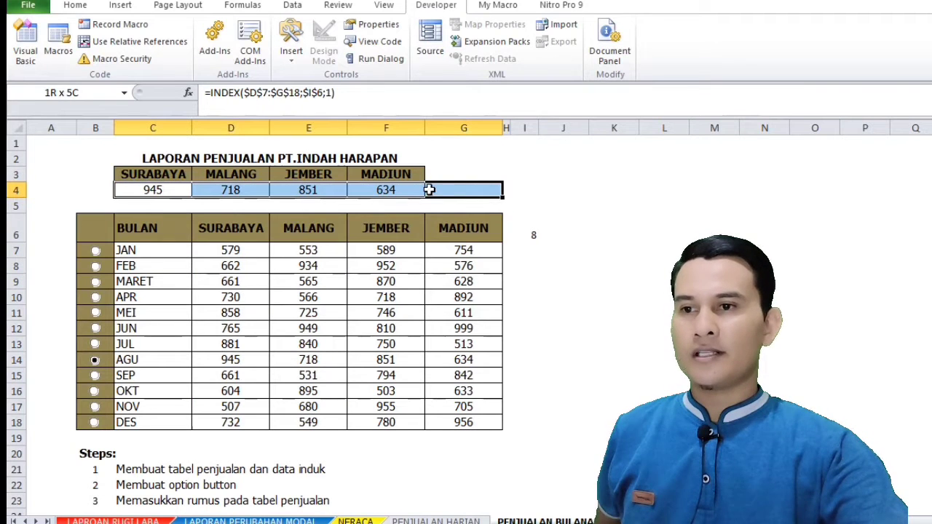
pyautogui.click(96, 251)
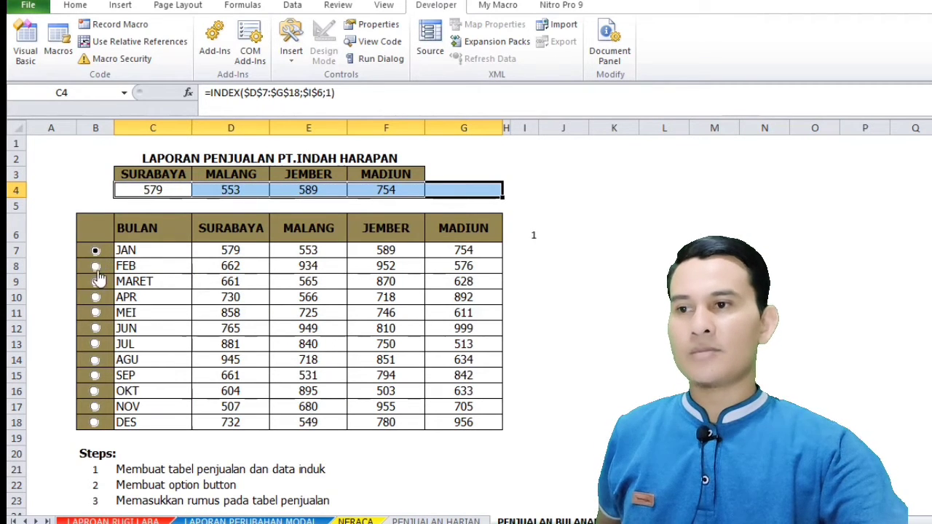
pyautogui.click(96, 345)
pyautogui.click(94, 391)
# Clear the existing formulas from the city summary cells C4:F4
pyautogui.click(153, 190)
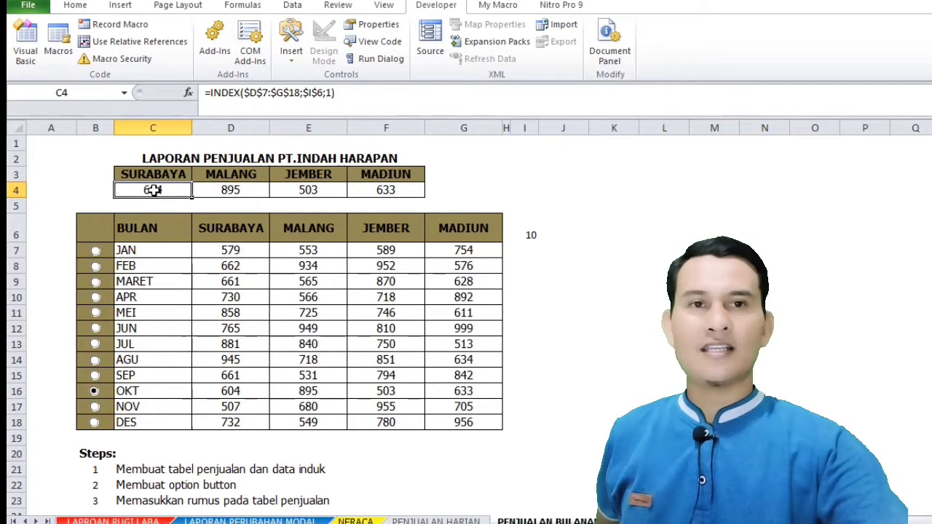
pyautogui.moveTo(153, 189); pyautogui.dragTo(364, 189)
pyautogui.press('Delete')
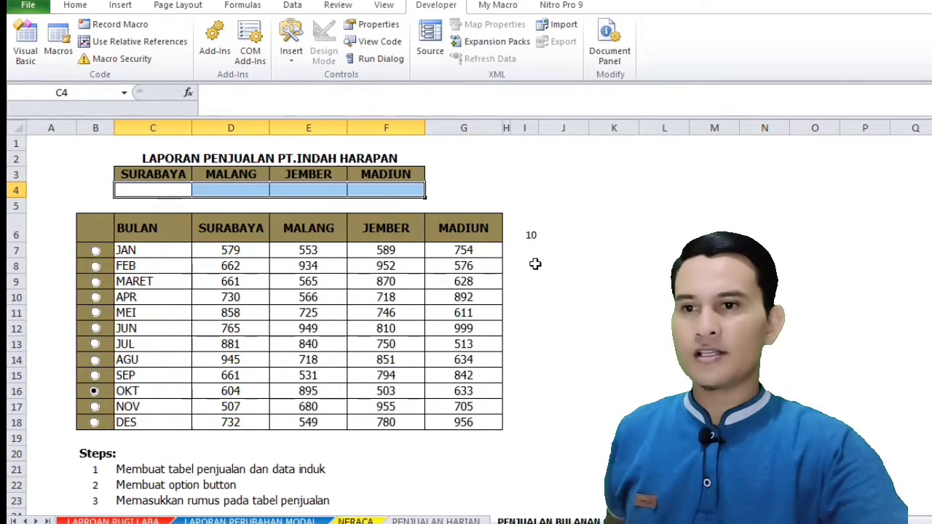
pyautogui.click(535, 263)
# Begin an INDEX formula in the SURABAYA summary cell C4 with array D7:G18, row number I6 and column number 1
pyautogui.click(154, 188)
pyautogui.write('=')
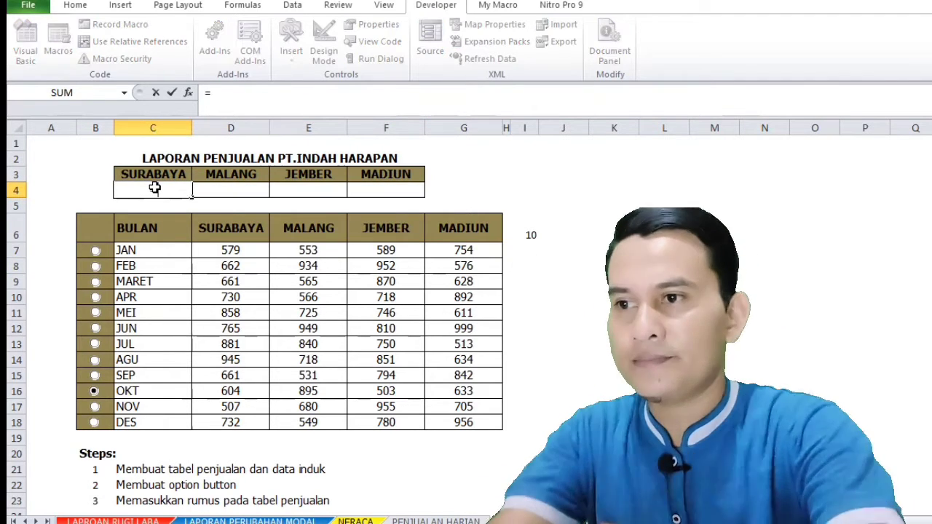
pyautogui.write('index')
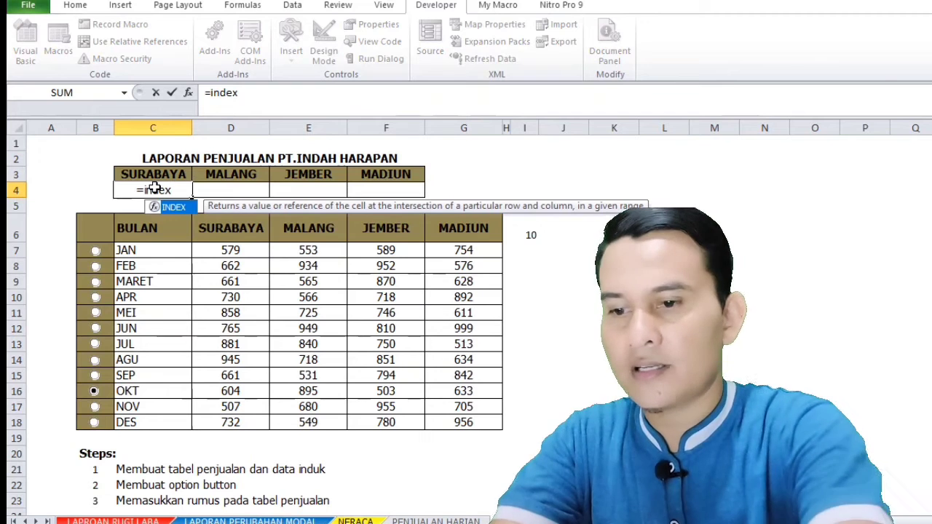
pyautogui.write('(')
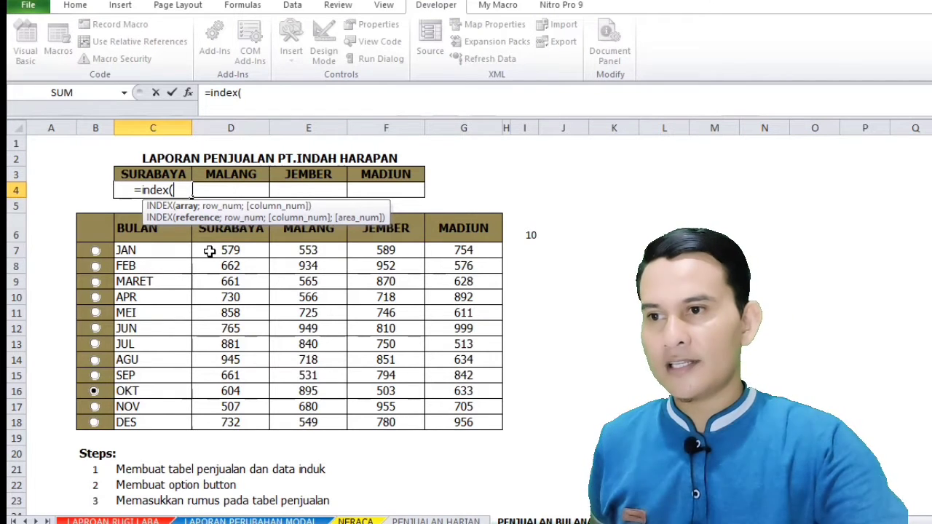
pyautogui.moveTo(210, 251); pyautogui.dragTo(479, 422)
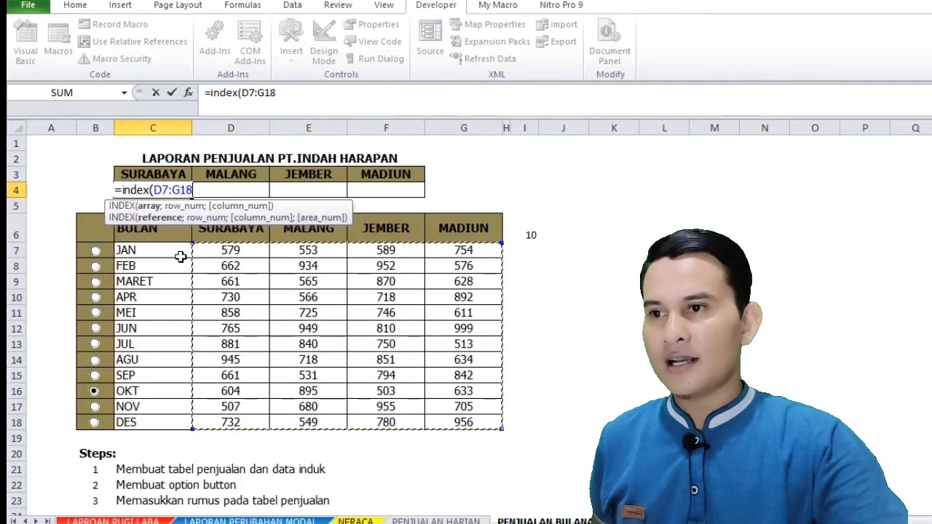
pyautogui.write(';')
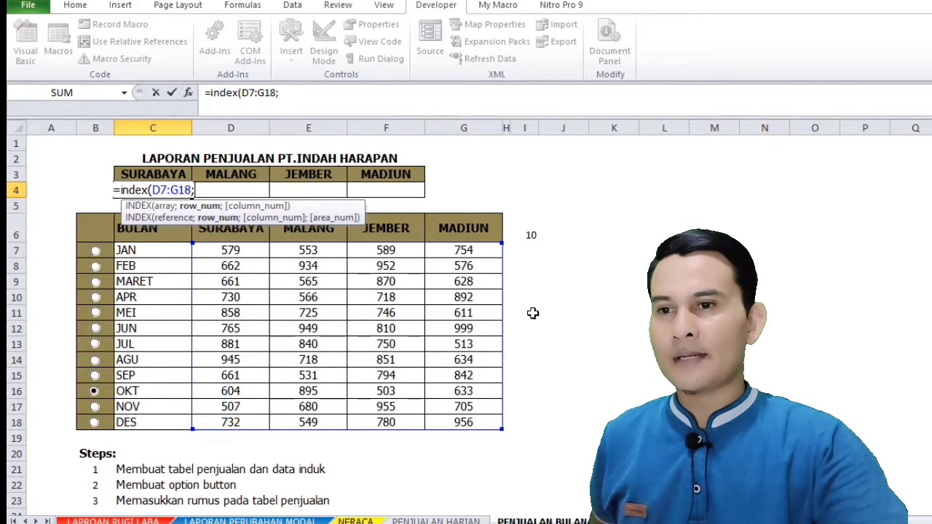
pyautogui.click(532, 235)
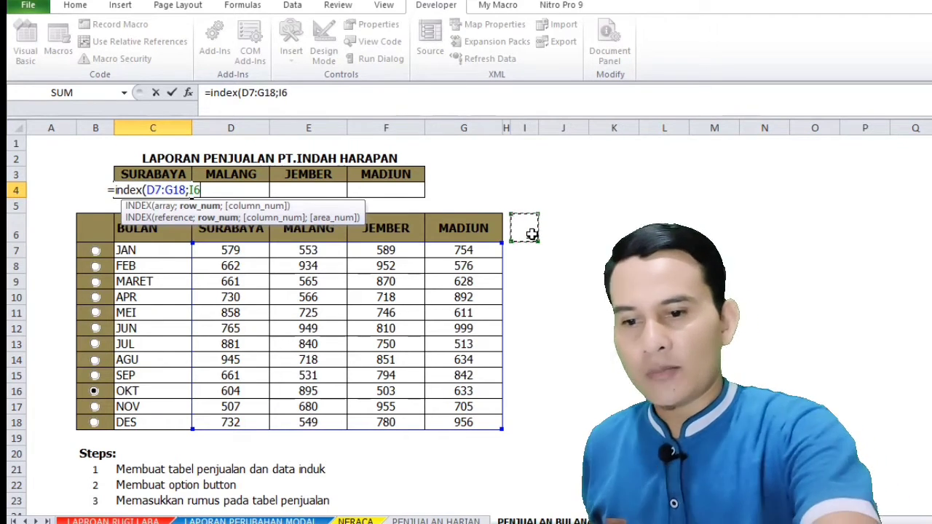
pyautogui.write(';')
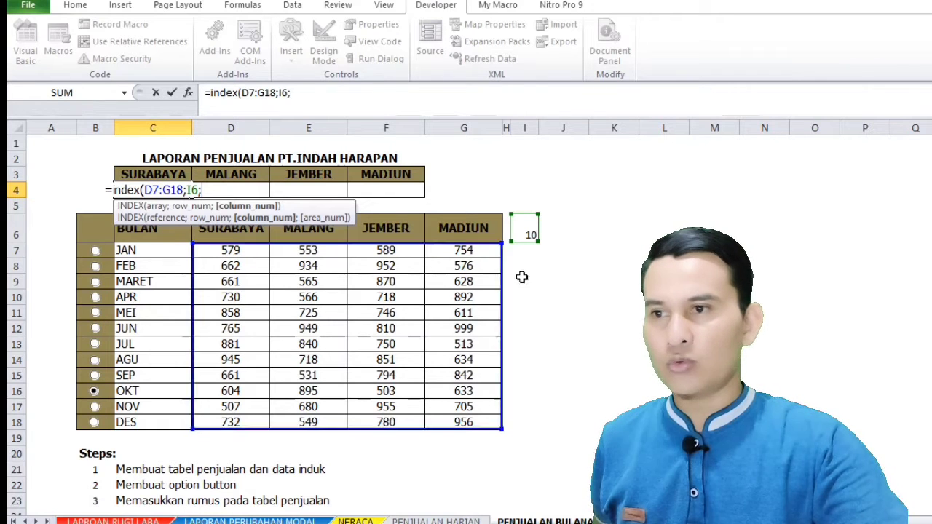
pyautogui.write('1')
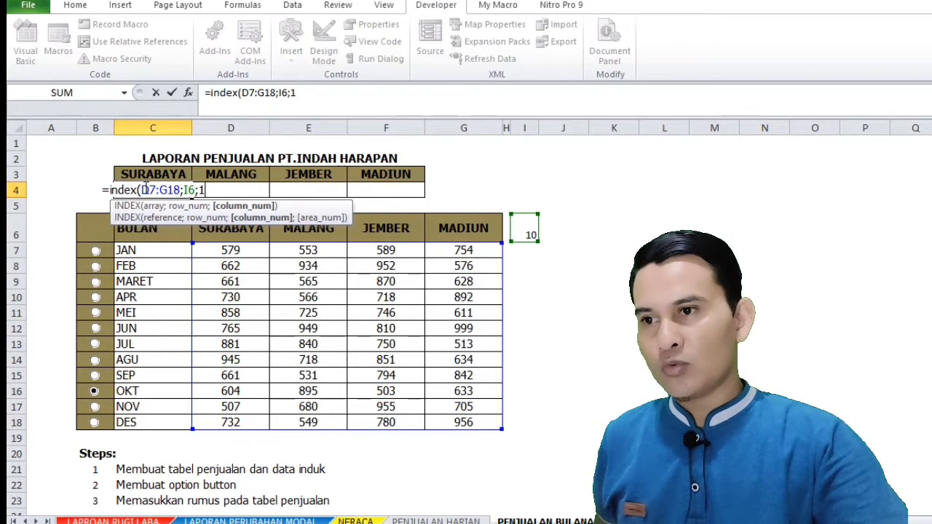
# Make the D7:G18 and I6 references absolute in the C4 formula and enter it
pyautogui.moveTo(143, 190); pyautogui.dragTo(197, 190)
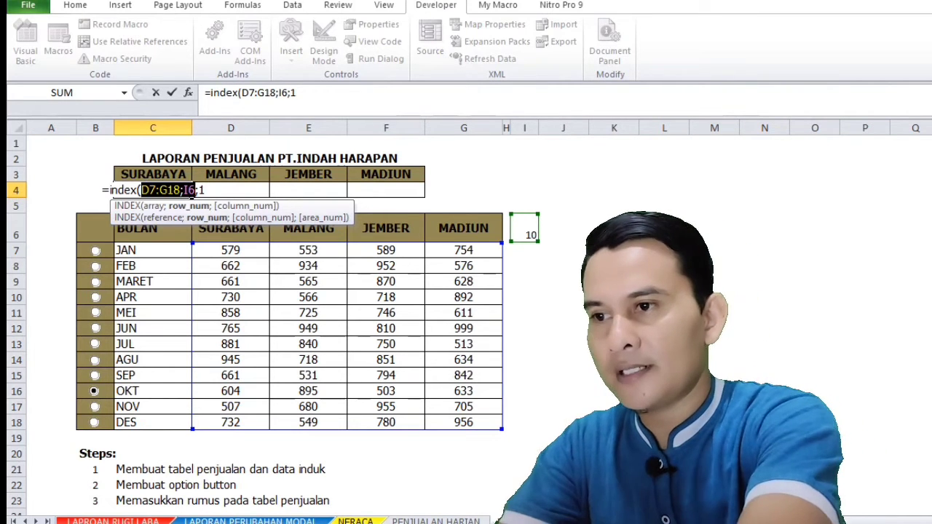
pyautogui.press('F4')
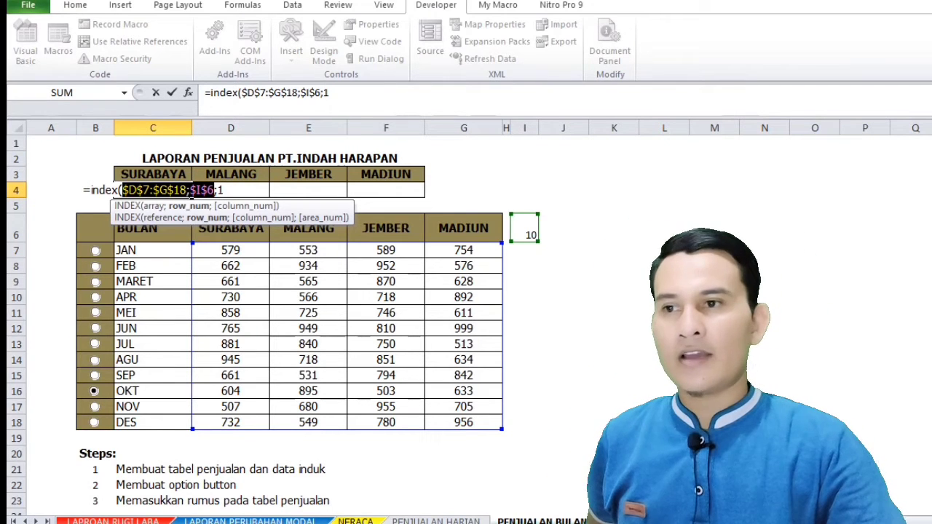
pyautogui.press('Return')
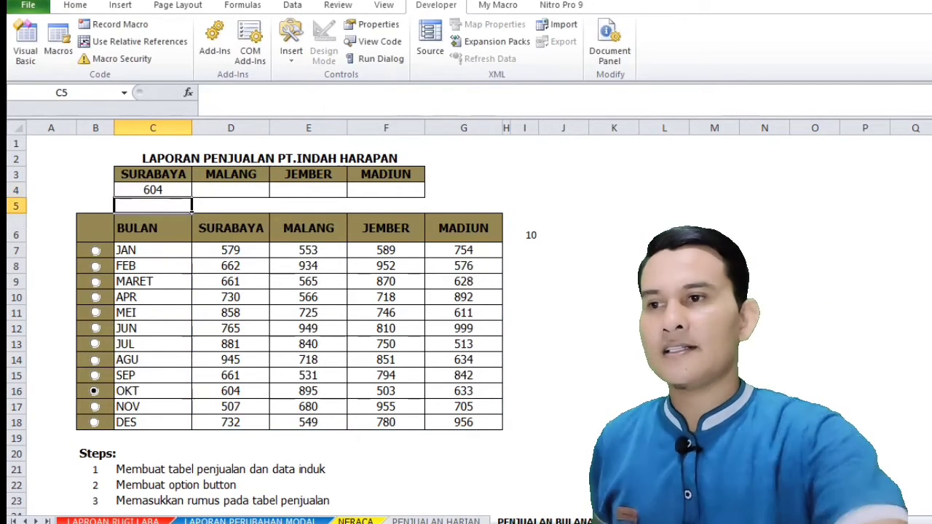
# Review the C4 formula against its data range and I6, testing it with the APR, JUN and NOV option buttons
pyautogui.click(140, 183)
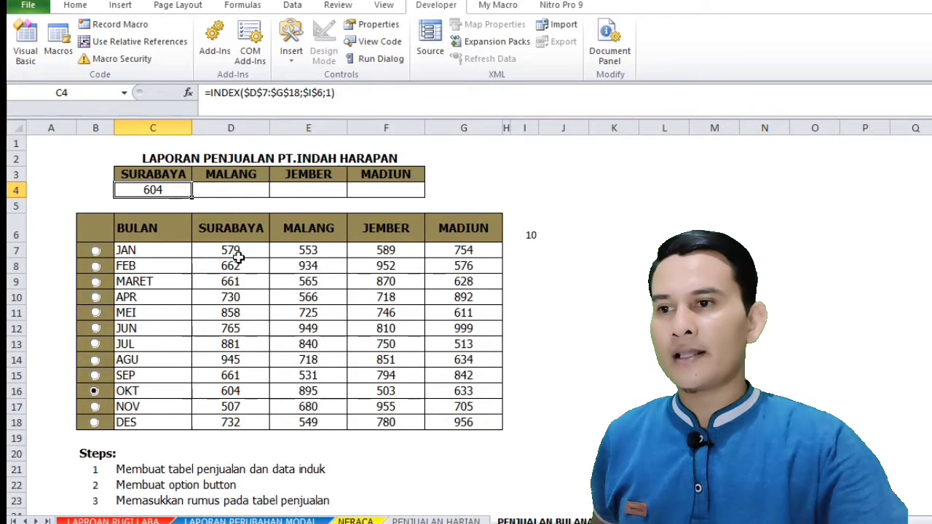
pyautogui.moveTo(230, 250); pyautogui.dragTo(525, 424)
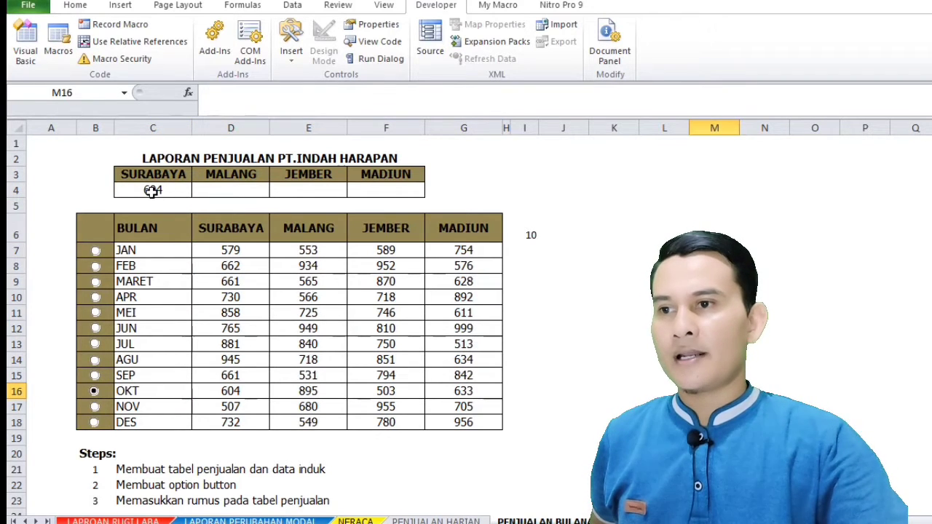
pyautogui.click(153, 189)
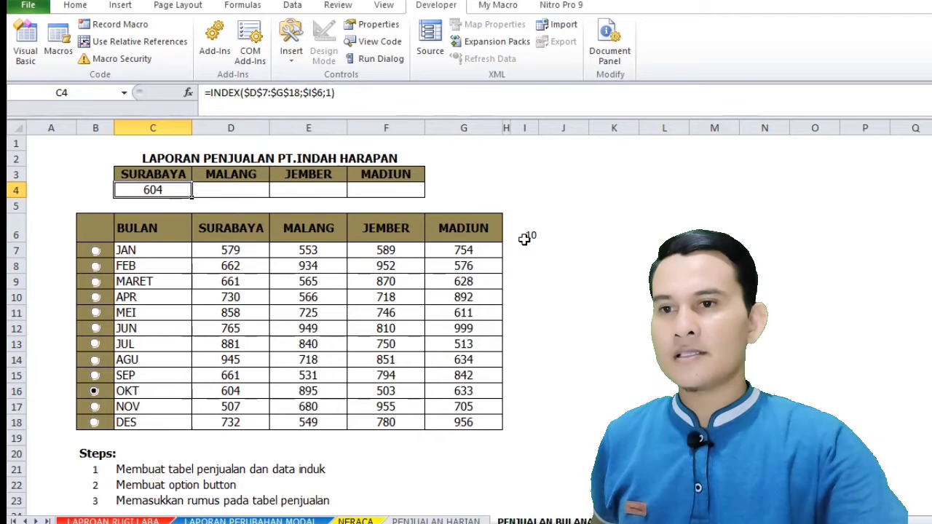
pyautogui.click(531, 235)
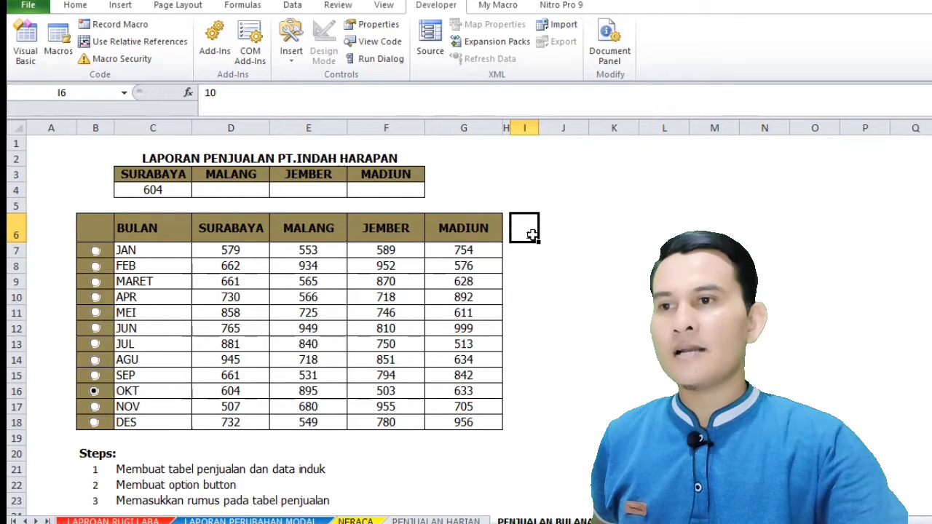
pyautogui.click(96, 297)
pyautogui.click(95, 329)
pyautogui.click(94, 406)
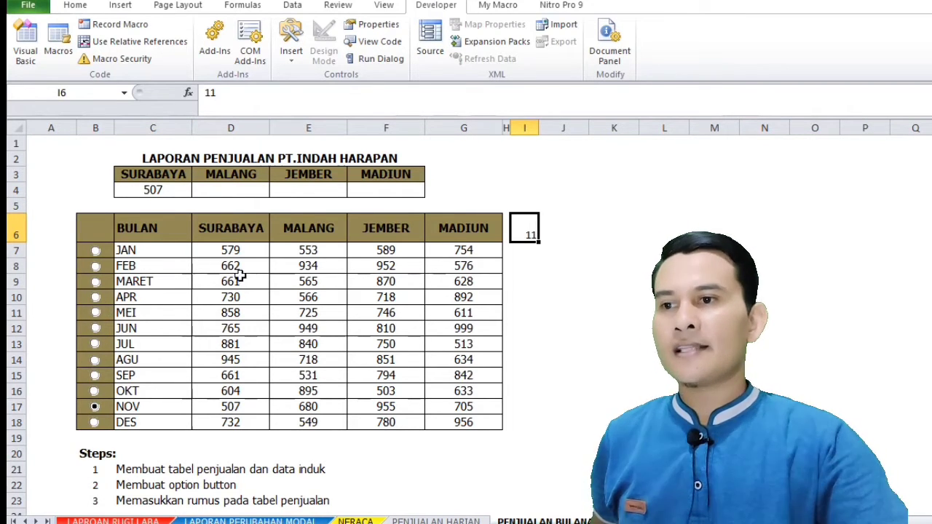
pyautogui.moveTo(228, 252); pyautogui.dragTo(230, 424)
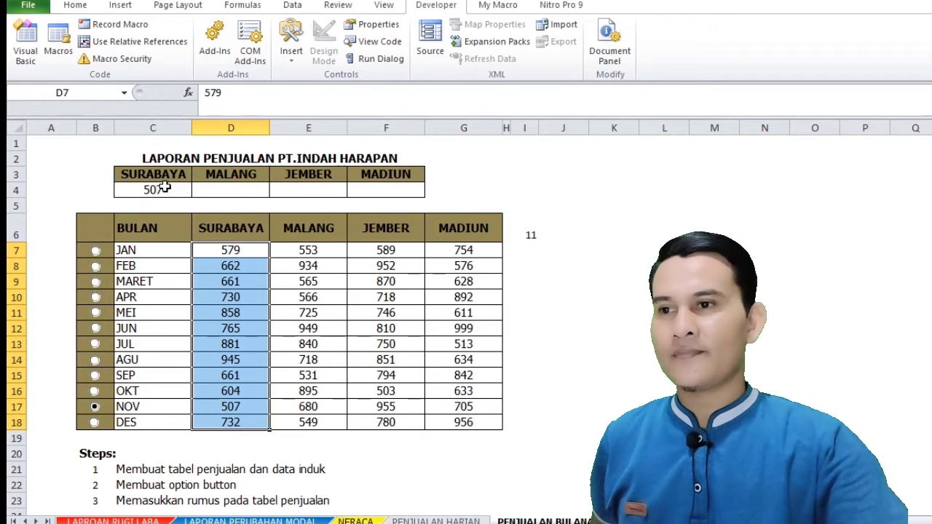
# Fill the INDEX formula from C4 across to F4 for the remaining cities
pyautogui.click(165, 187)
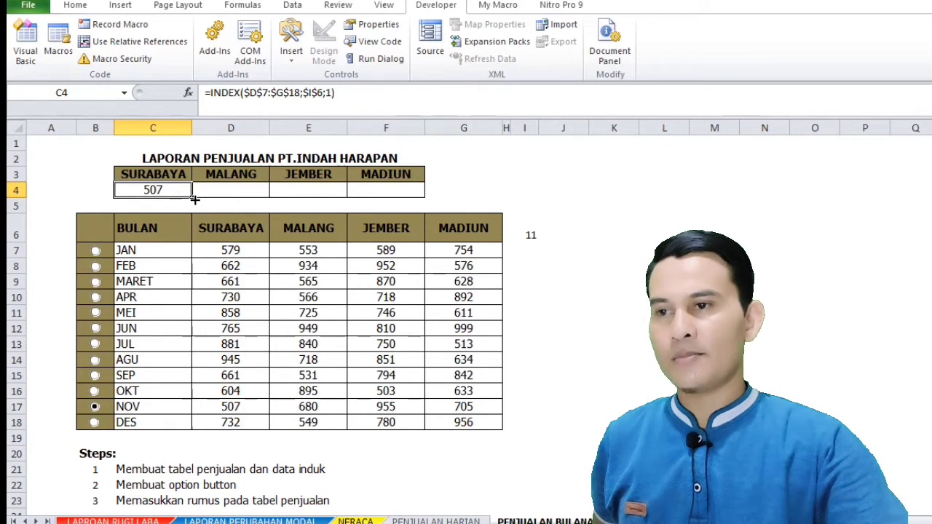
pyautogui.moveTo(195, 199); pyautogui.dragTo(426, 199)
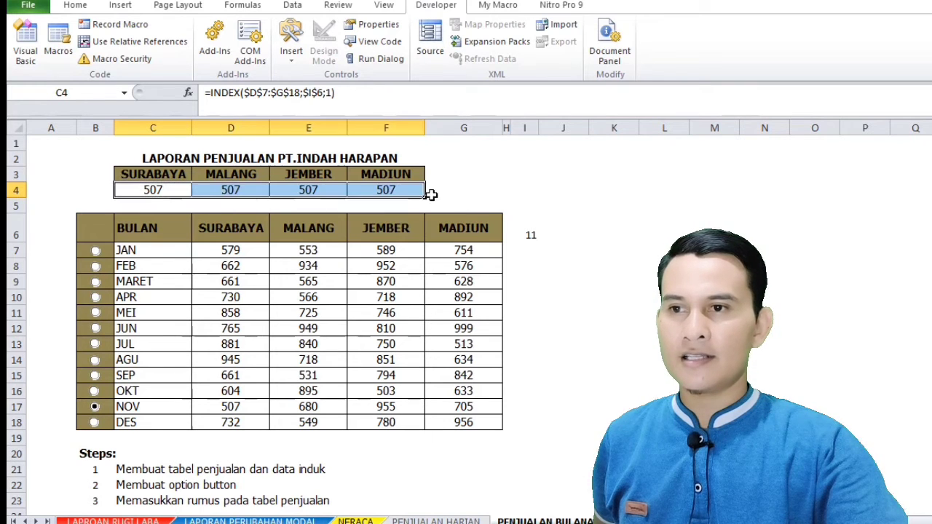
pyautogui.click(703, 226)
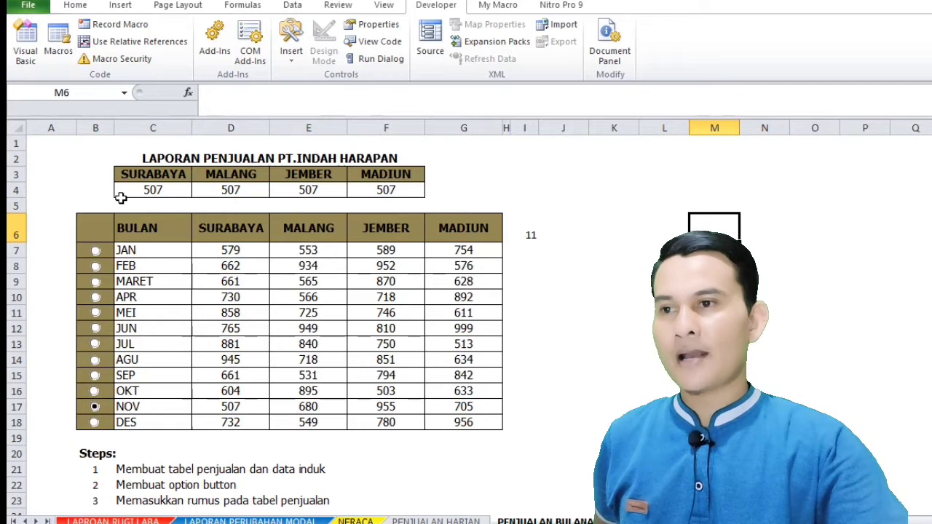
# Change the column number in the MALANG summary formula in D4 to 2
pyautogui.click(175, 197)
pyautogui.click(211, 191)
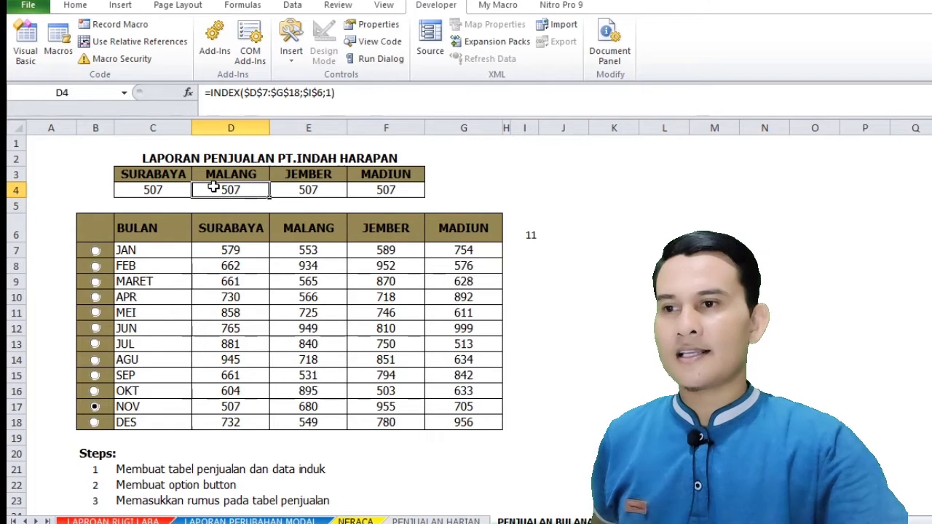
pyautogui.doubleClick(328, 93)
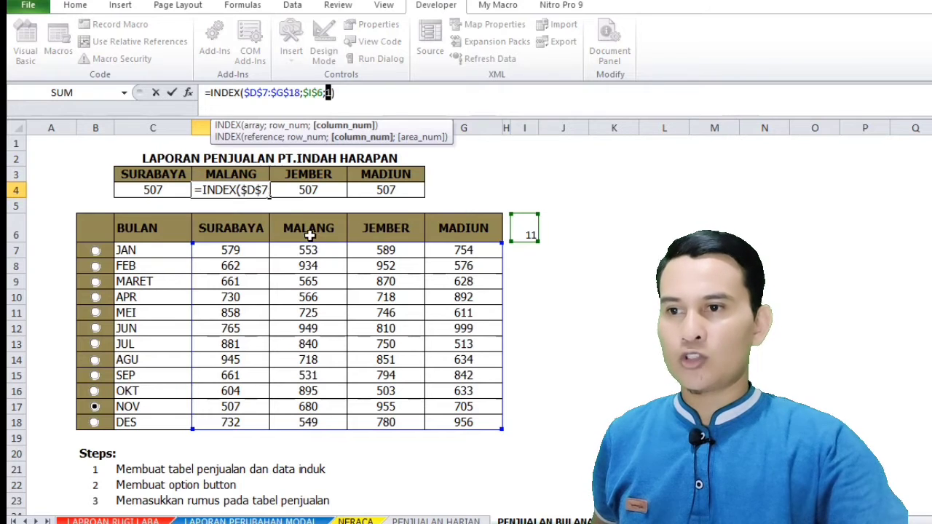
pyautogui.write('2')
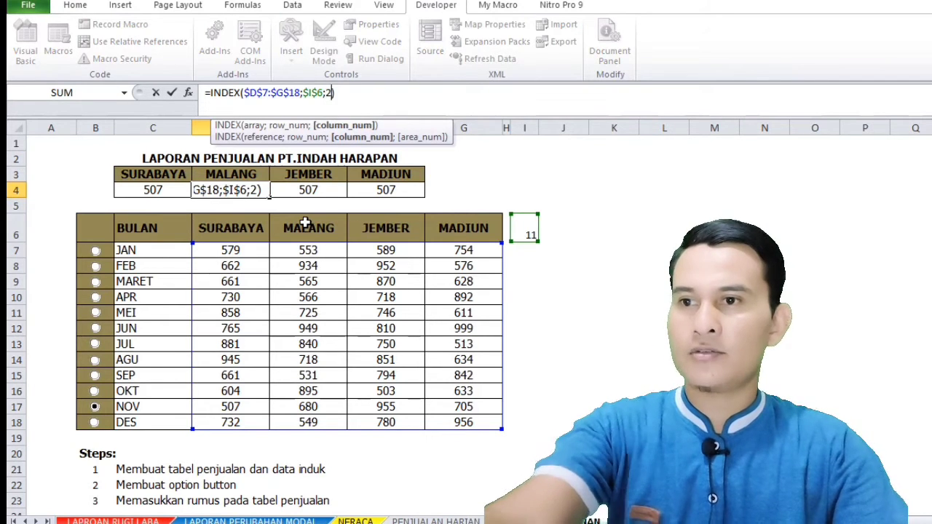
pyautogui.press('Return')
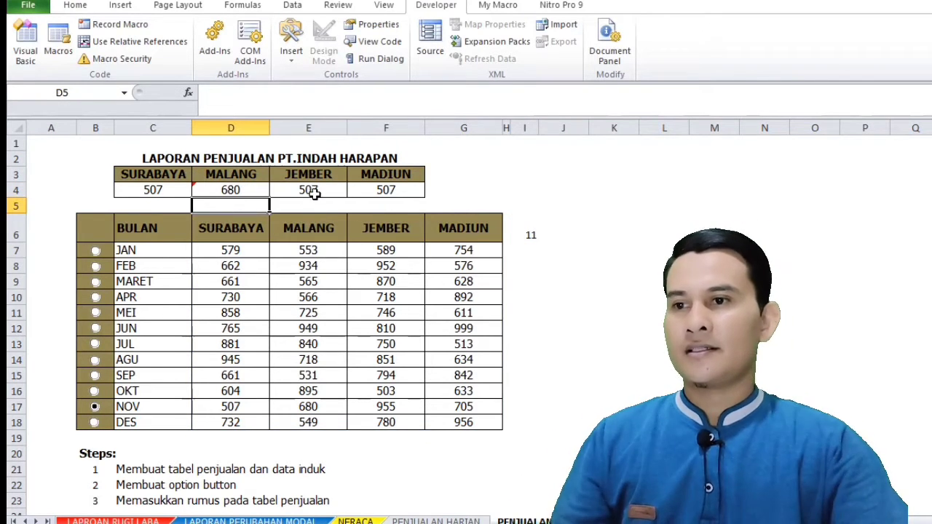
# Change the column number in the JEMBER summary formula in E4 to 3
pyautogui.click(313, 190)
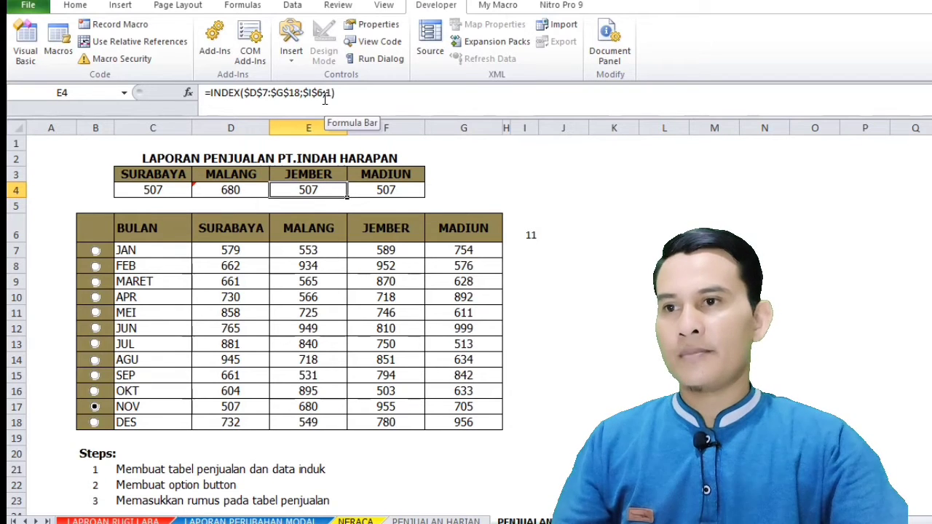
pyautogui.doubleClick(329, 93)
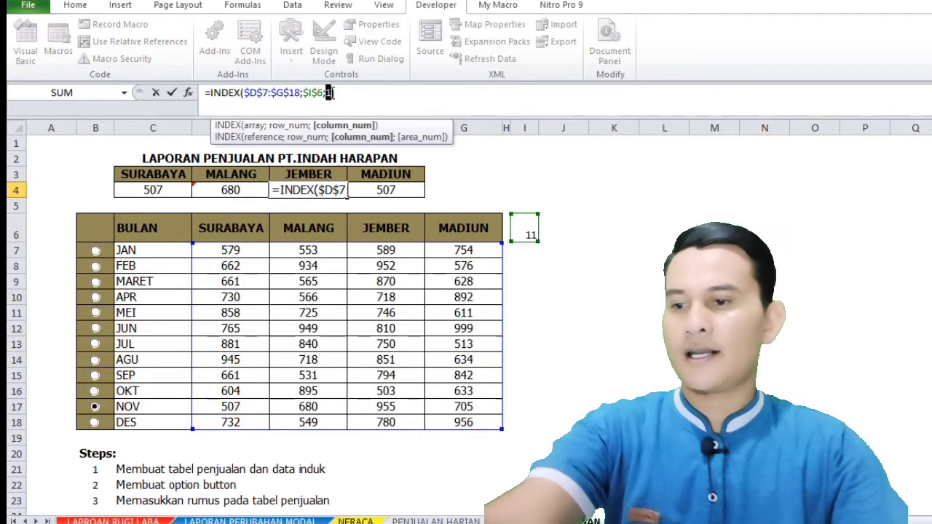
pyautogui.write('3')
pyautogui.press('Return')
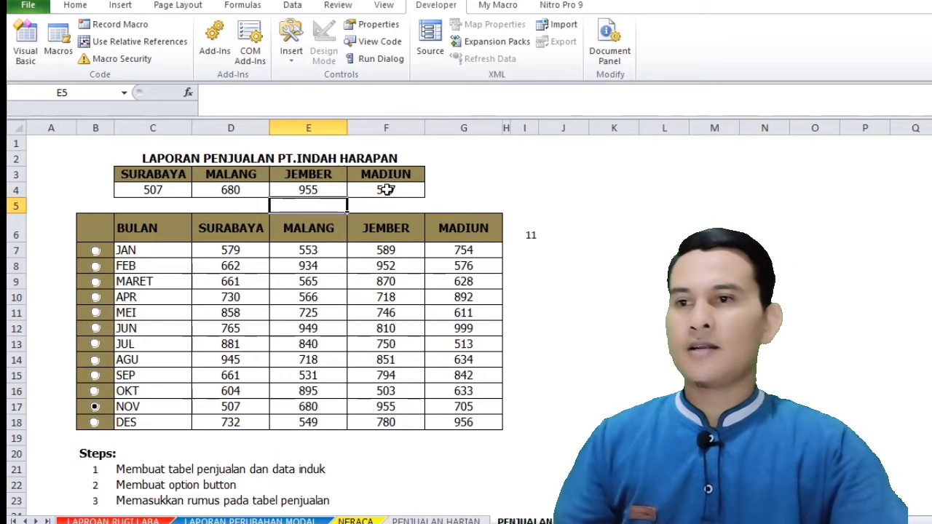
# Change the column number in the MADIUN summary formula in F4 to 4
pyautogui.click(386, 190)
pyautogui.doubleClick(329, 93)
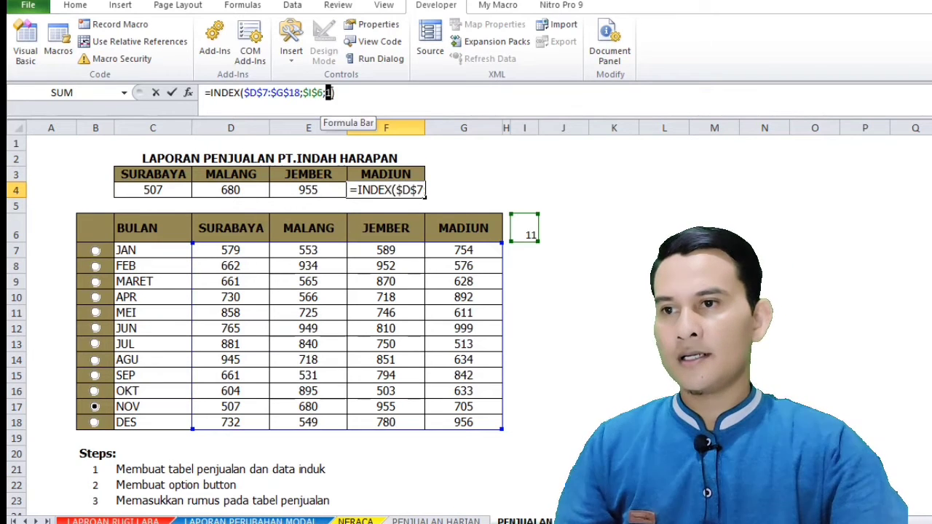
pyautogui.write('4')
pyautogui.press('Return')
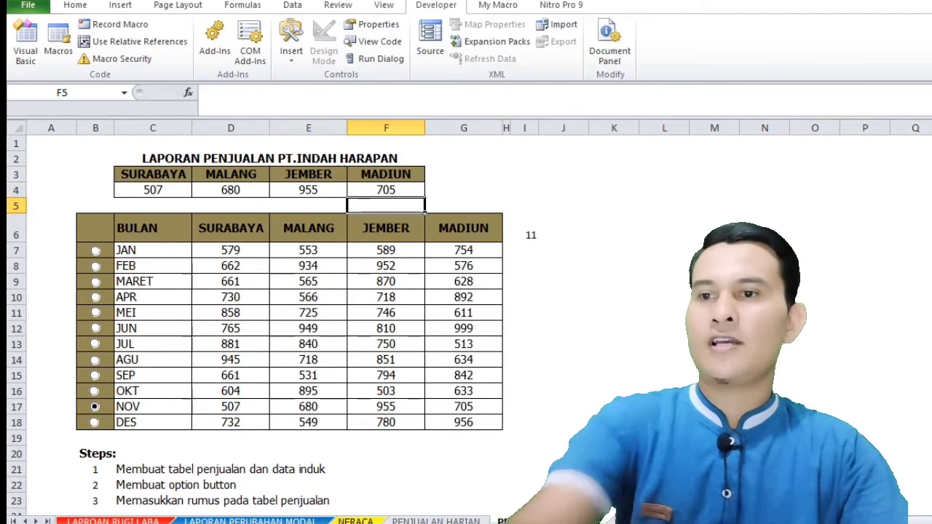
pyautogui.click(647, 311)
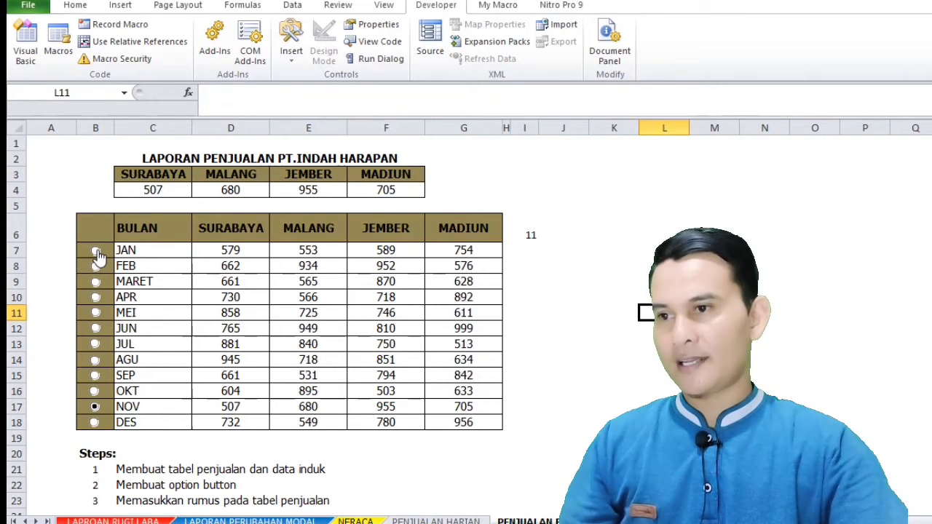
# Select the JAN option button and compare the city summary with the January figures in D7:G7
pyautogui.click(96, 252)
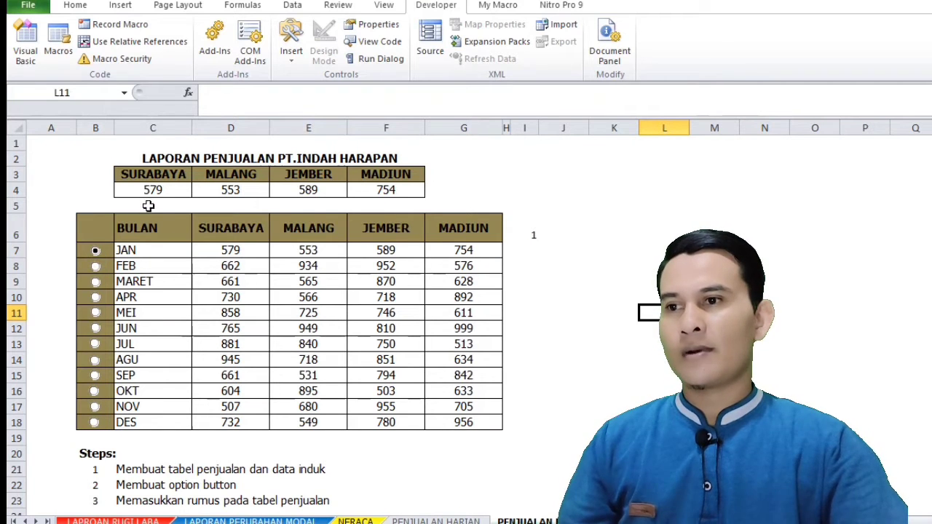
pyautogui.click(223, 250)
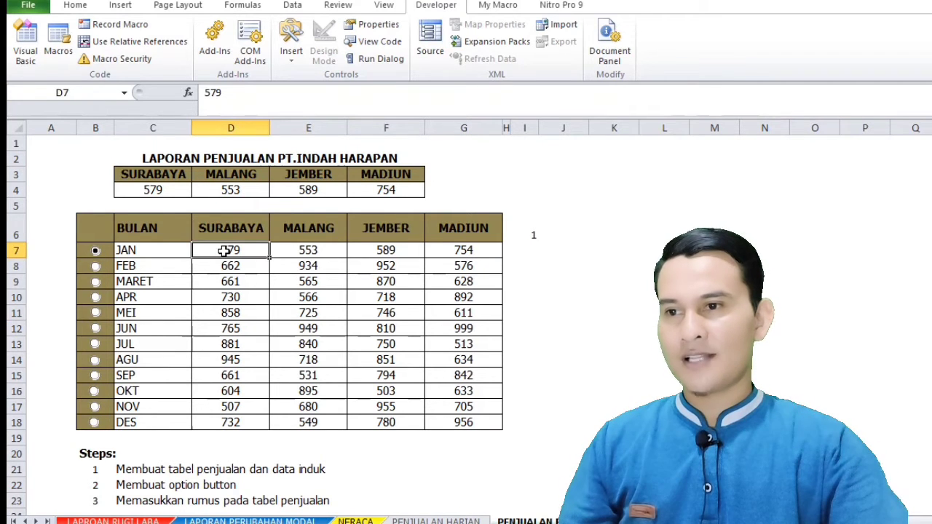
pyautogui.click(291, 250)
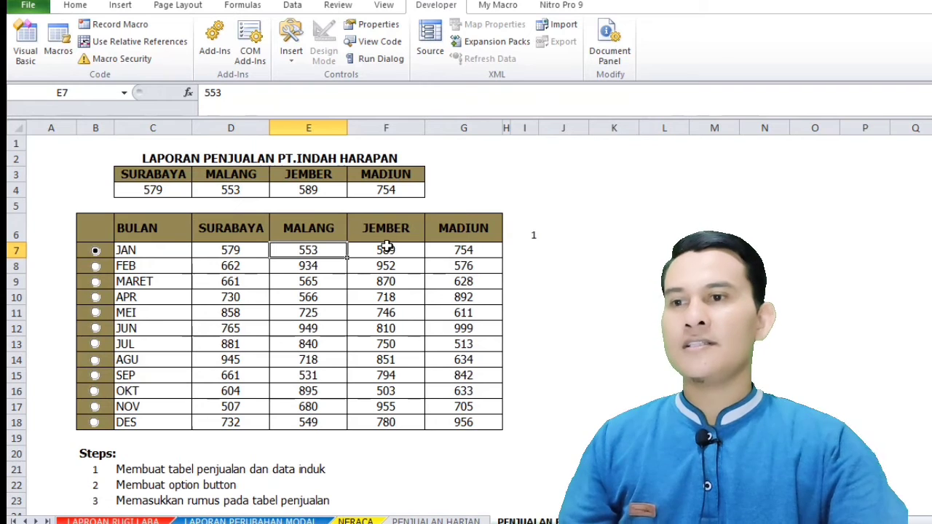
pyautogui.click(386, 249)
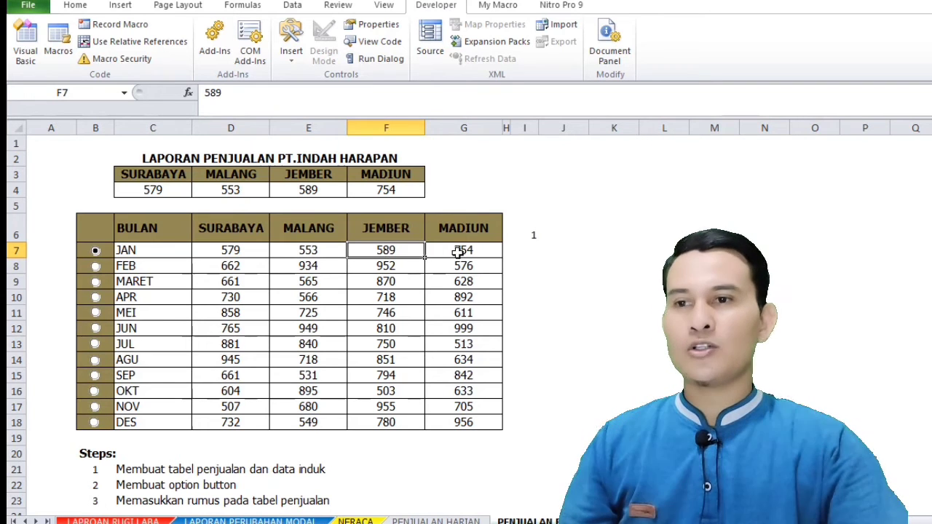
pyautogui.click(459, 250)
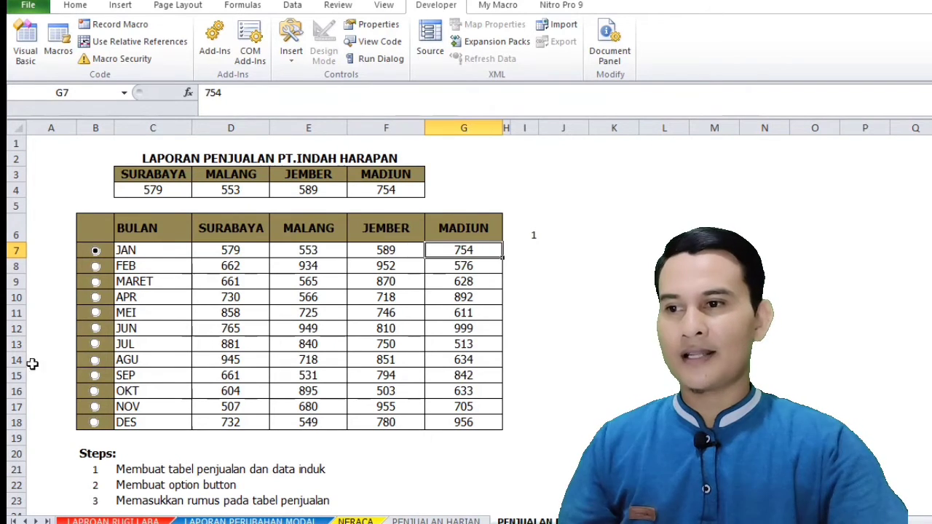
# Test the city summary with the SEP, JUL, JUN, MEI, APR and FEB option buttons
pyautogui.click(96, 376)
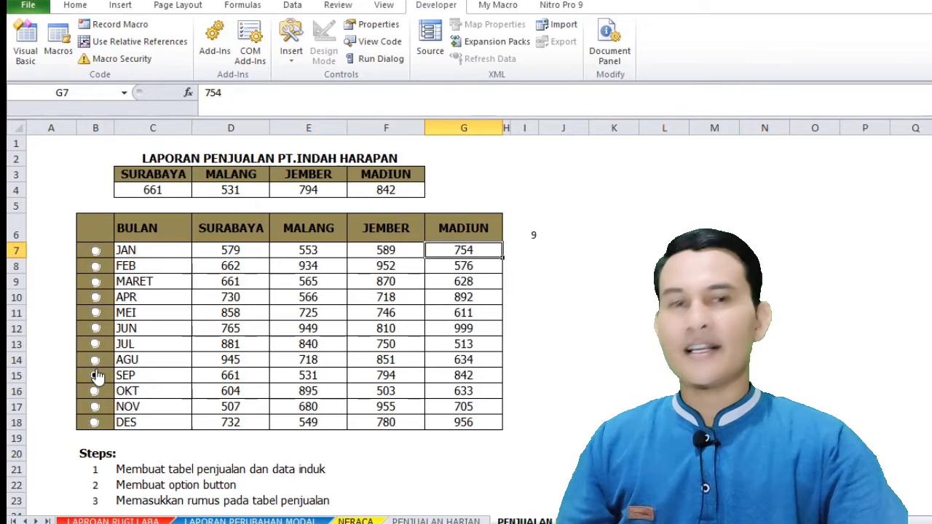
pyautogui.click(95, 344)
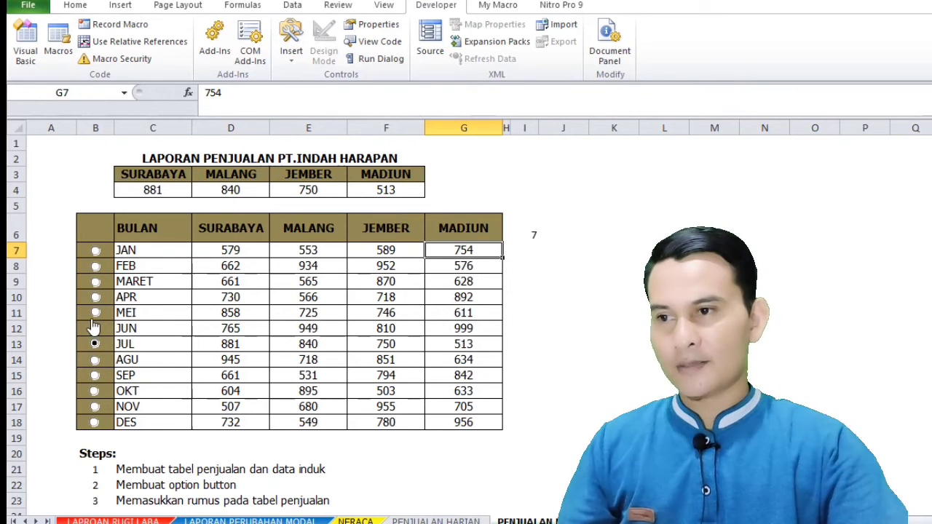
pyautogui.click(95, 329)
pyautogui.click(95, 312)
pyautogui.click(96, 297)
pyautogui.click(96, 266)
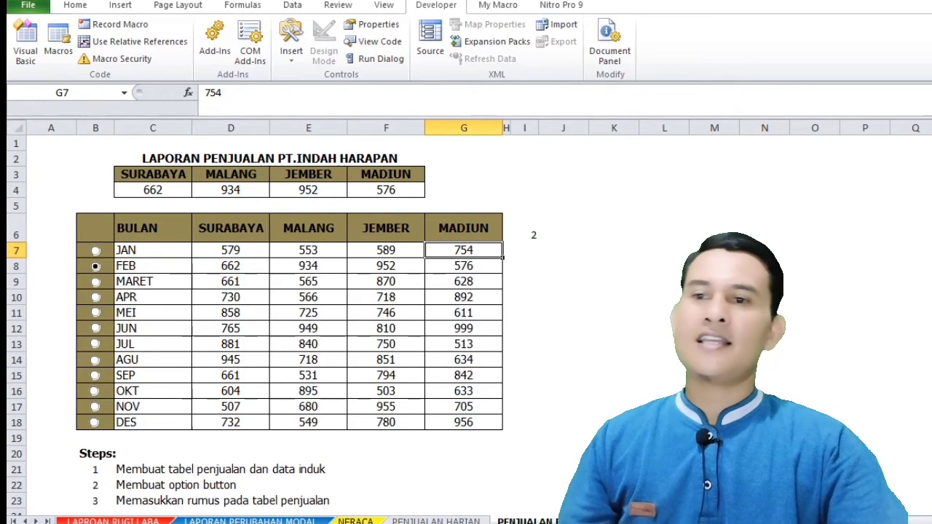